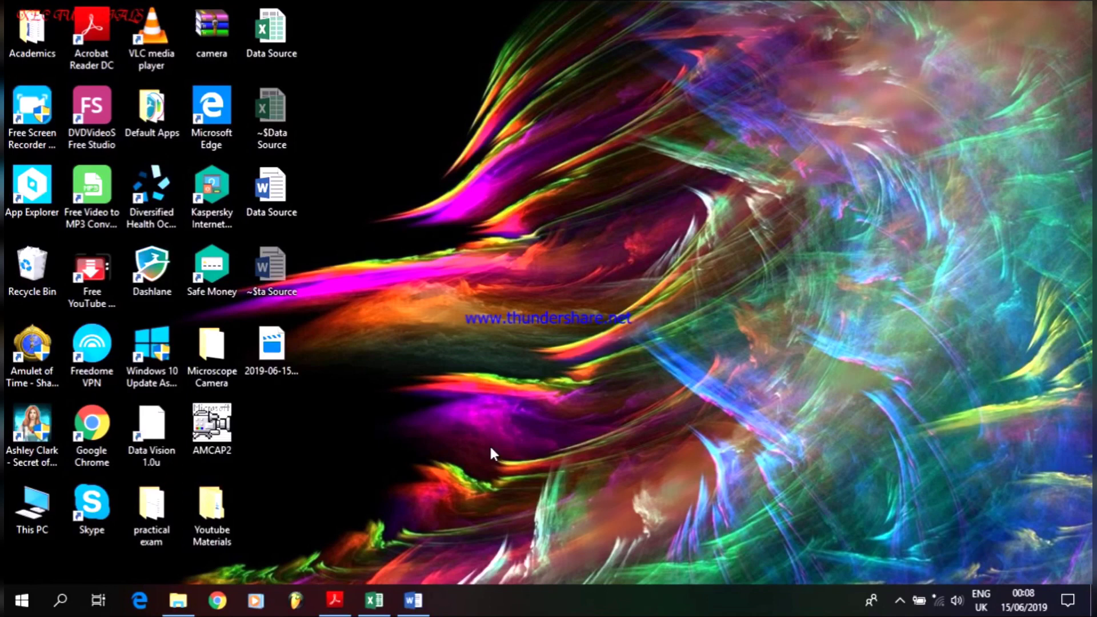
Step: Switch to Acrobat Reader and read the Practical 2 mail merge task in the guidelines PDF
{"action": "left_click", "coordinate": [334, 597]}
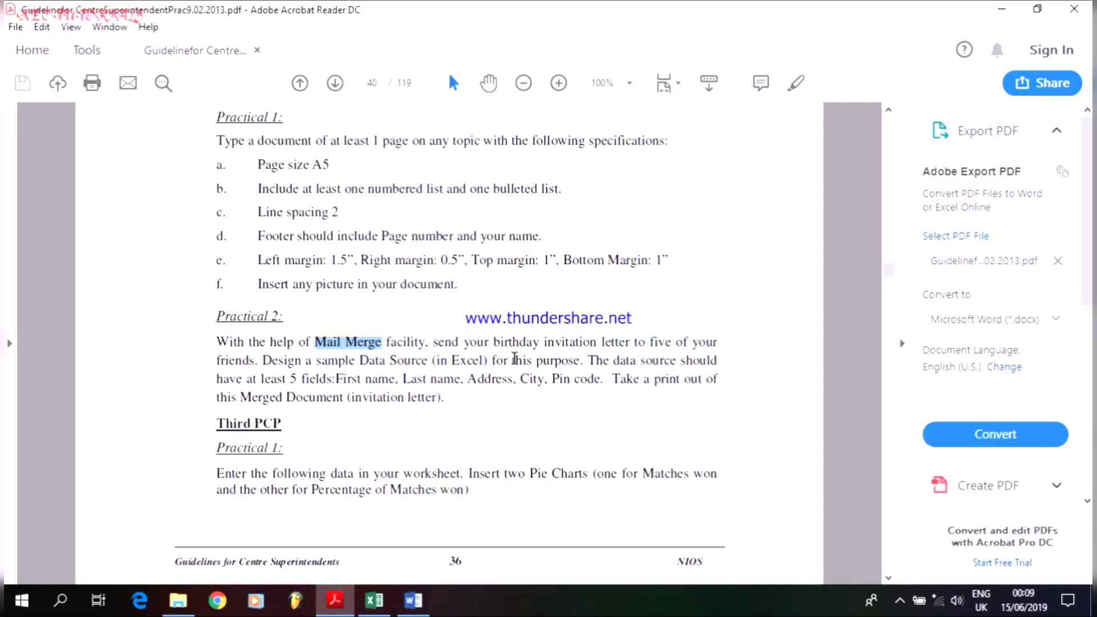
{"action": "scroll", "coordinate": [515, 358], "scroll_direction": "up", "scroll_amount": 5}
{"action": "scroll", "coordinate": [514, 359], "scroll_direction": "down", "scroll_amount": 6}
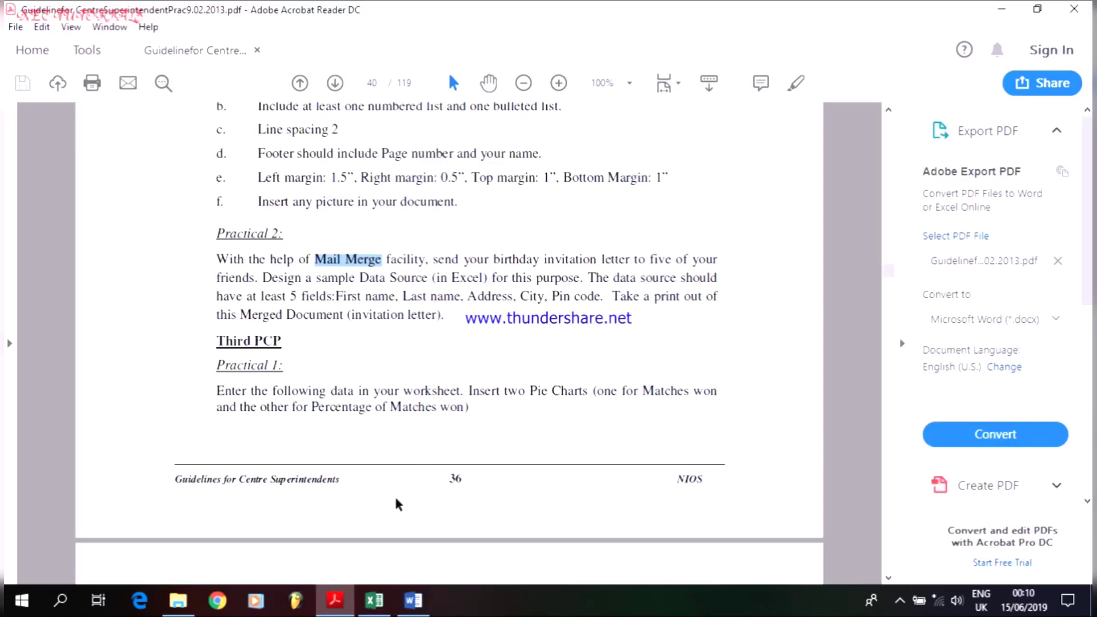
Step: Switch to Excel and compare the Data Source table's columns with the fields required by the PDF task
{"action": "left_click", "coordinate": [376, 602]}
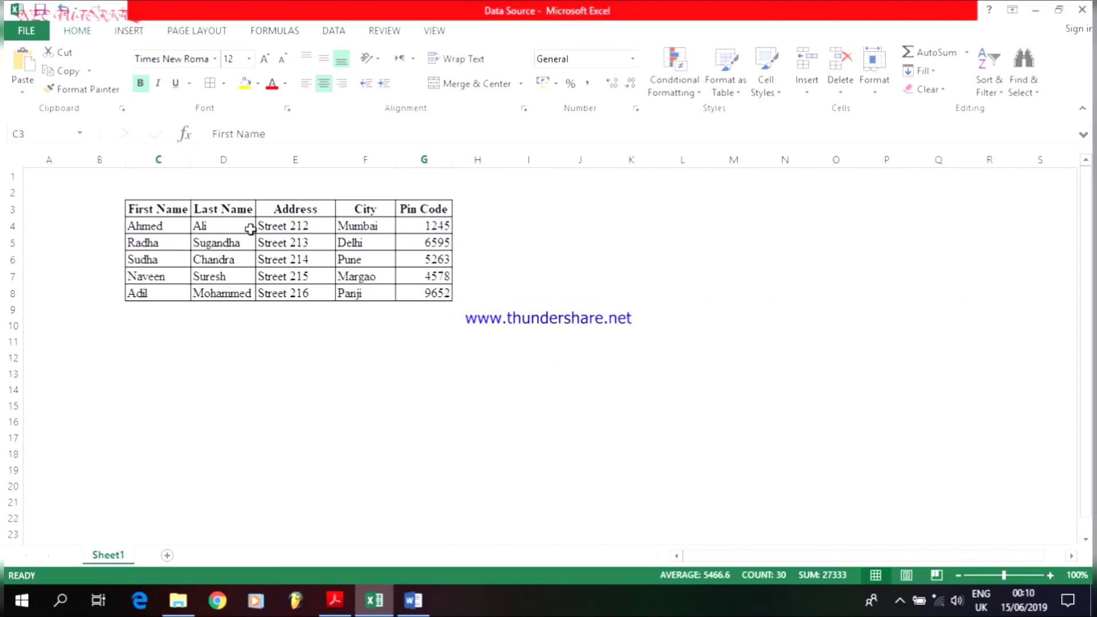
{"action": "left_click", "coordinate": [335, 600]}
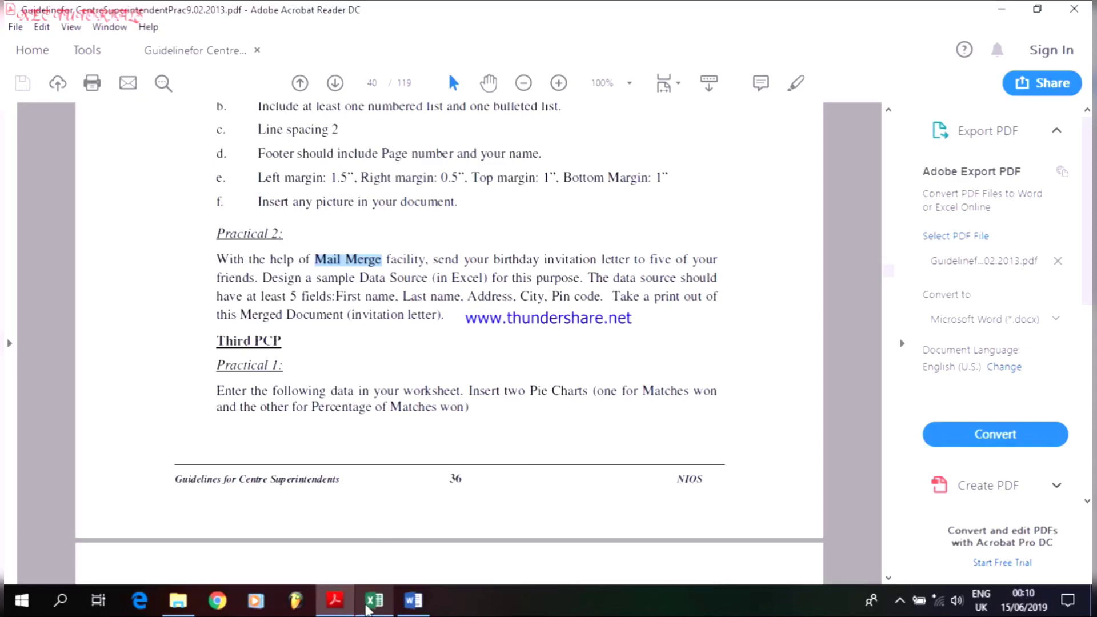
{"action": "left_click", "coordinate": [374, 600]}
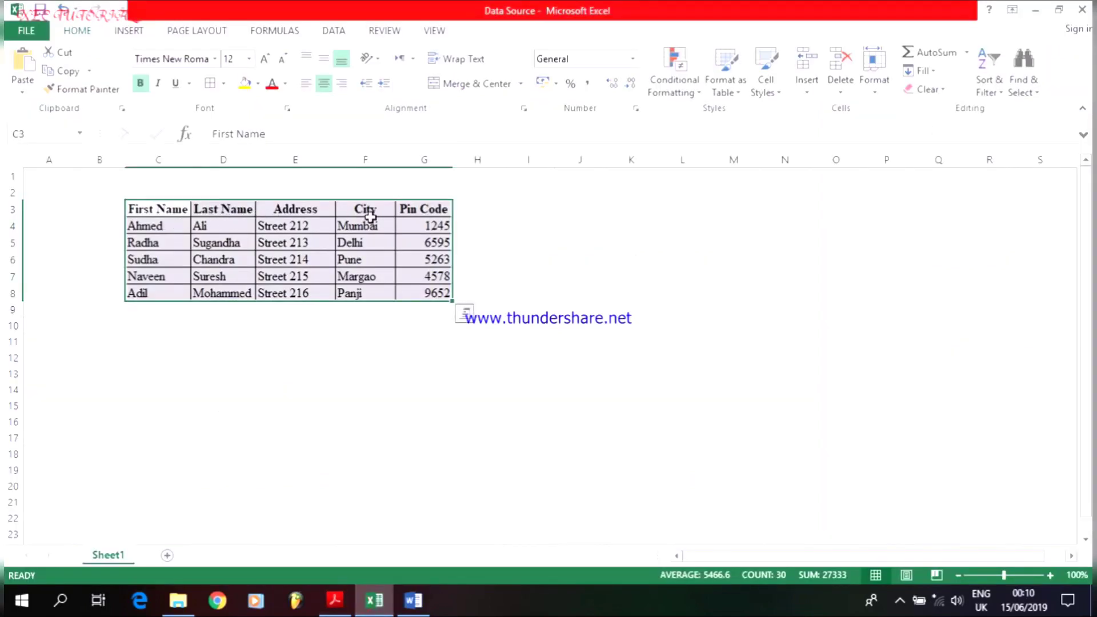
{"action": "left_click", "coordinate": [165, 240]}
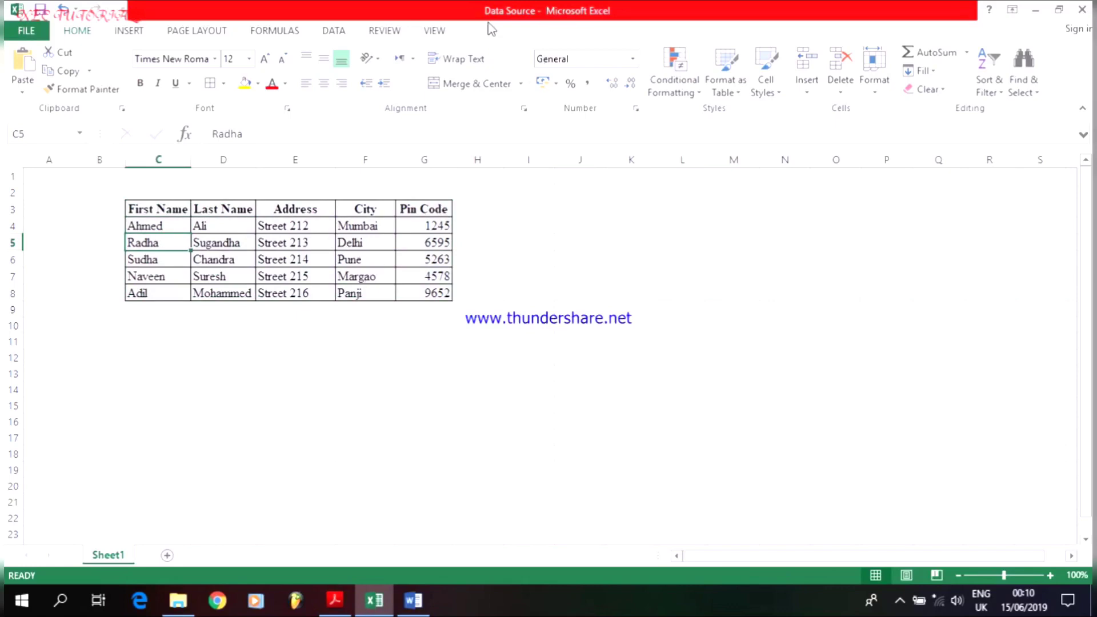
{"action": "left_click", "coordinate": [1035, 10]}
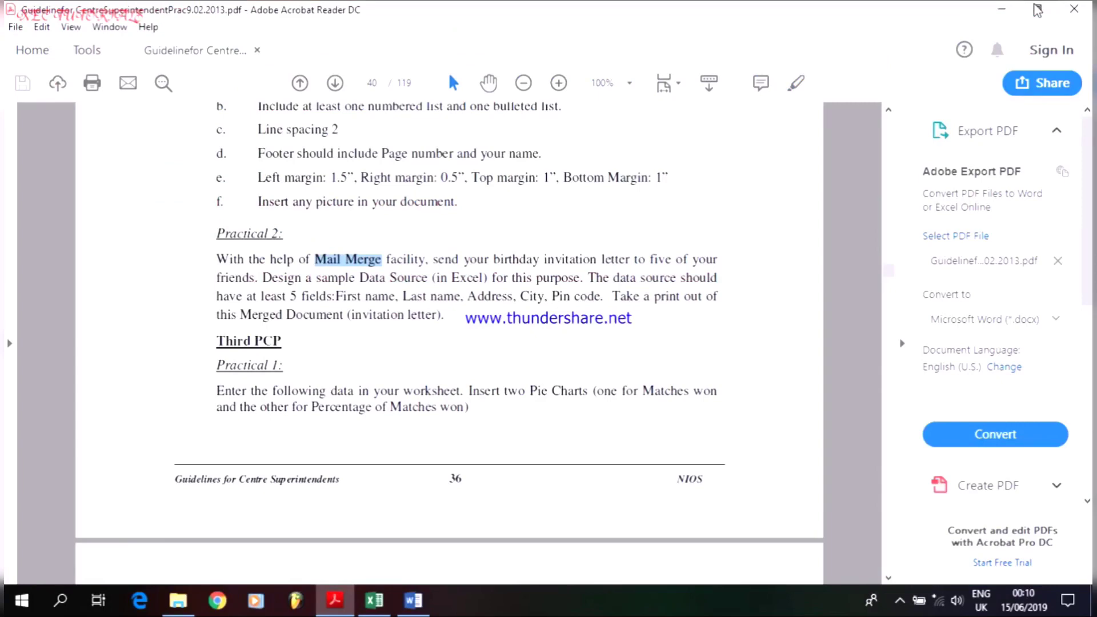
Step: Switch to the letter in Word, take the mail merge wizard back to its first stage and close it
{"action": "left_click", "coordinate": [1001, 9]}
{"action": "left_click", "coordinate": [422, 597]}
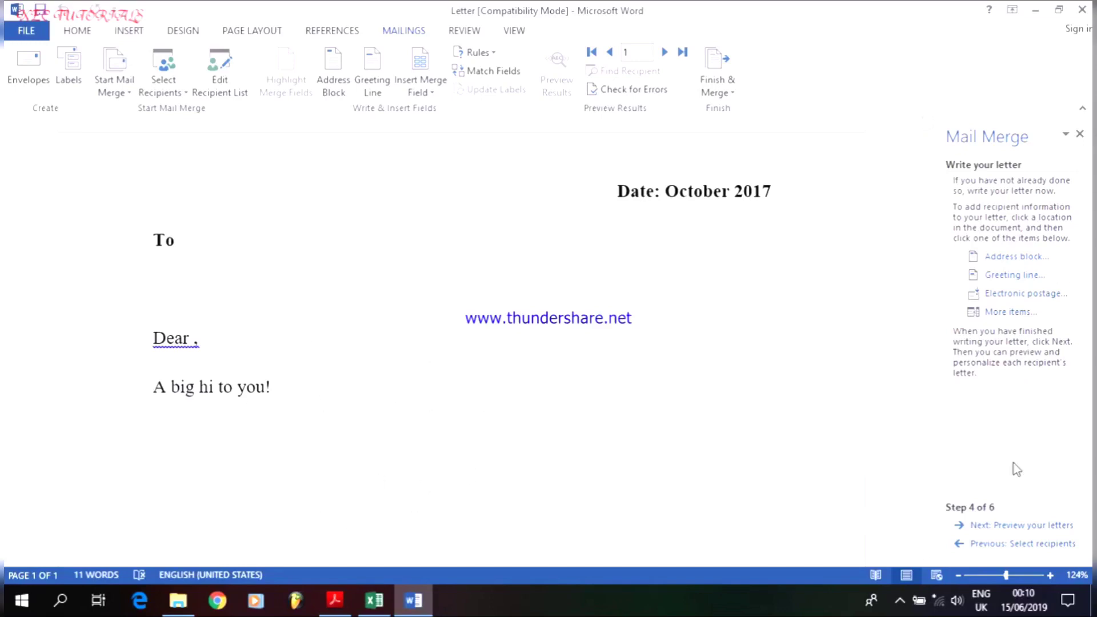
{"action": "left_click", "coordinate": [982, 542]}
{"action": "left_click", "coordinate": [982, 543]}
{"action": "left_click", "coordinate": [981, 543]}
{"action": "left_click", "coordinate": [1080, 133]}
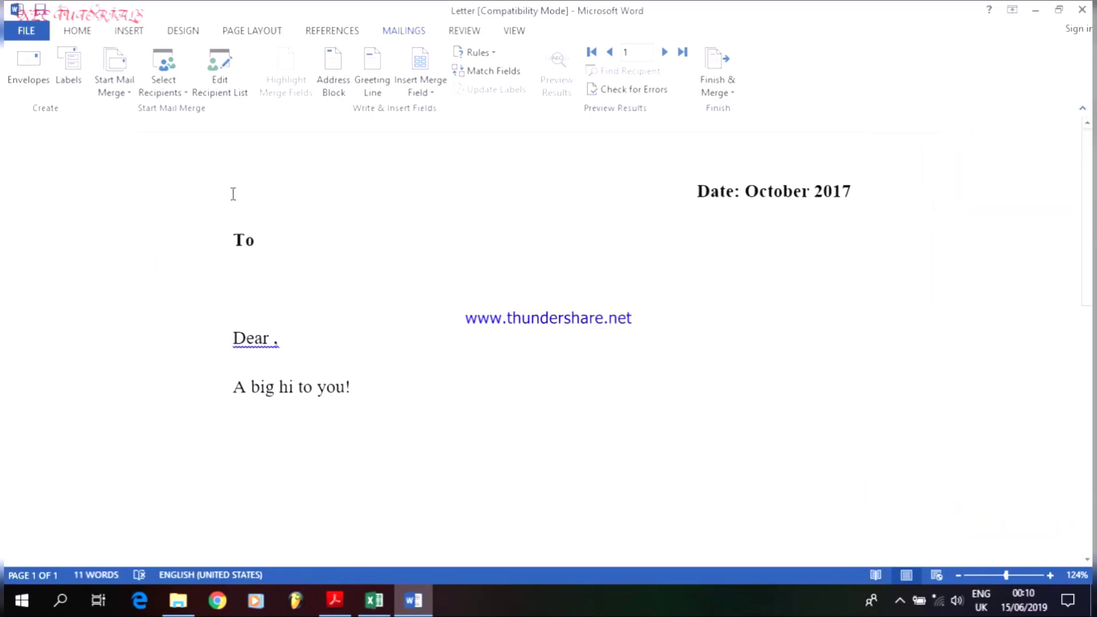
Step: With the cursor below "To", run the step-by-step mail merge wizard for Letters using the current document, up to recipient selection
{"action": "left_click", "coordinate": [85, 32]}
{"action": "left_click", "coordinate": [269, 276]}
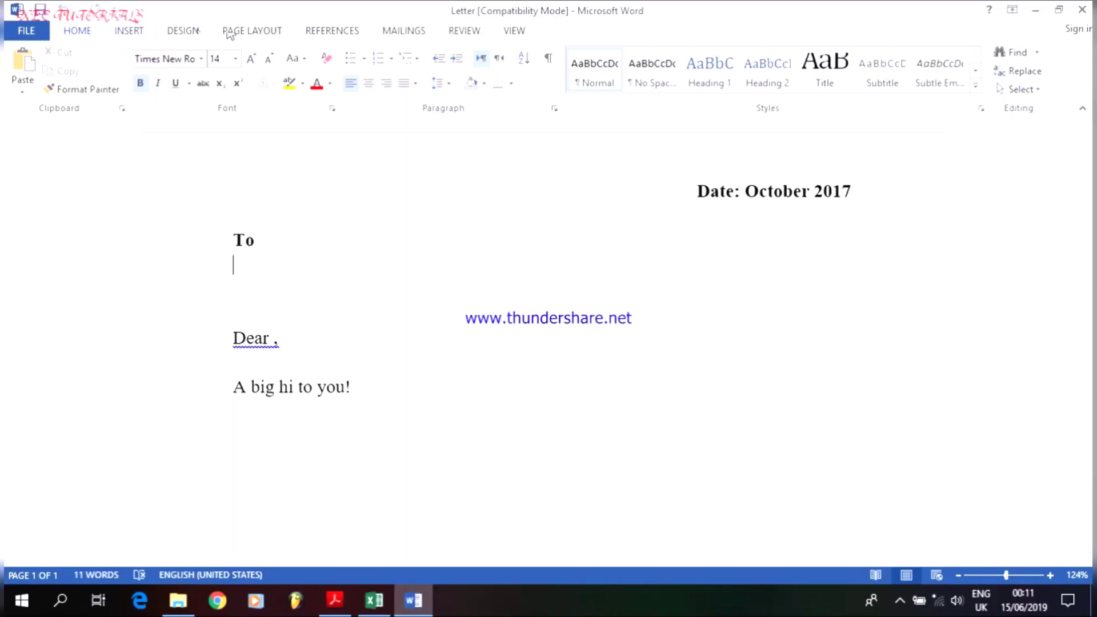
{"action": "left_click", "coordinate": [418, 34]}
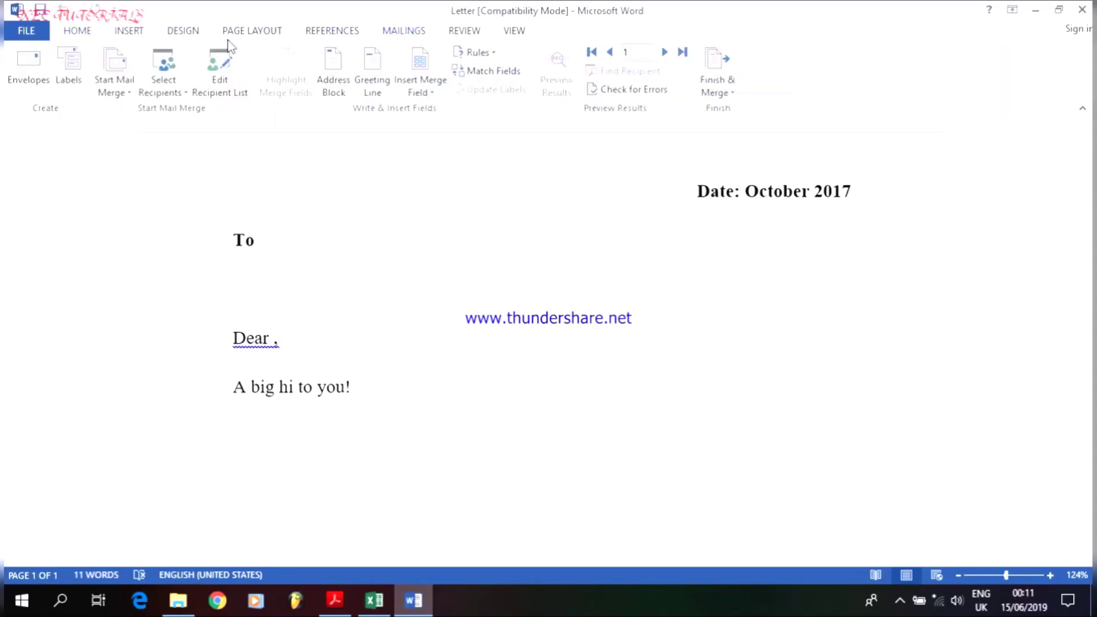
{"action": "left_click", "coordinate": [122, 97]}
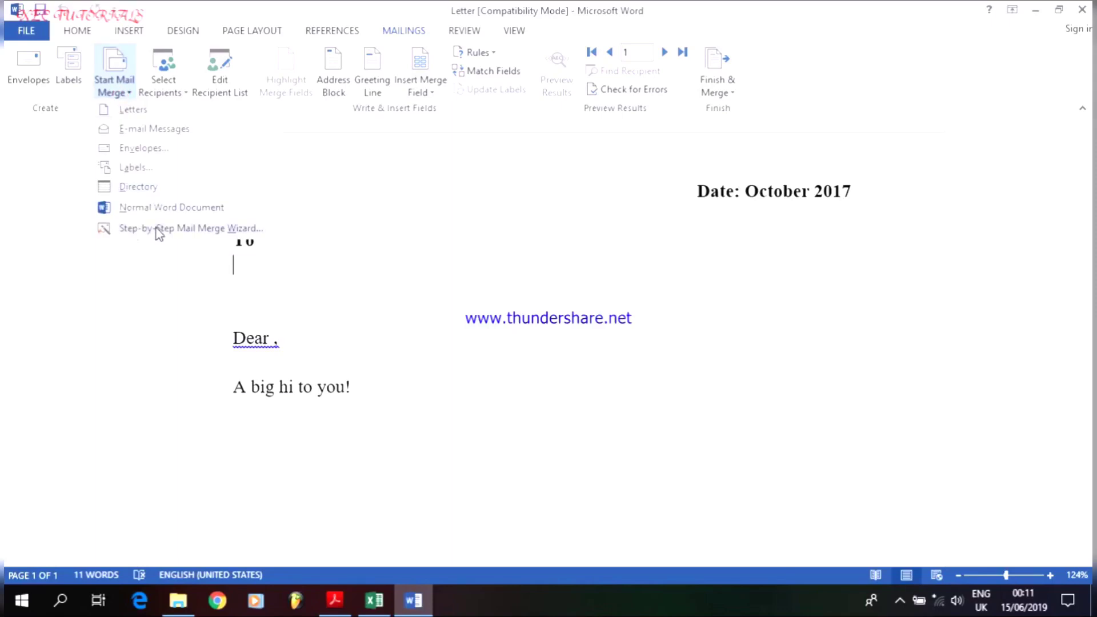
{"action": "left_click", "coordinate": [217, 230]}
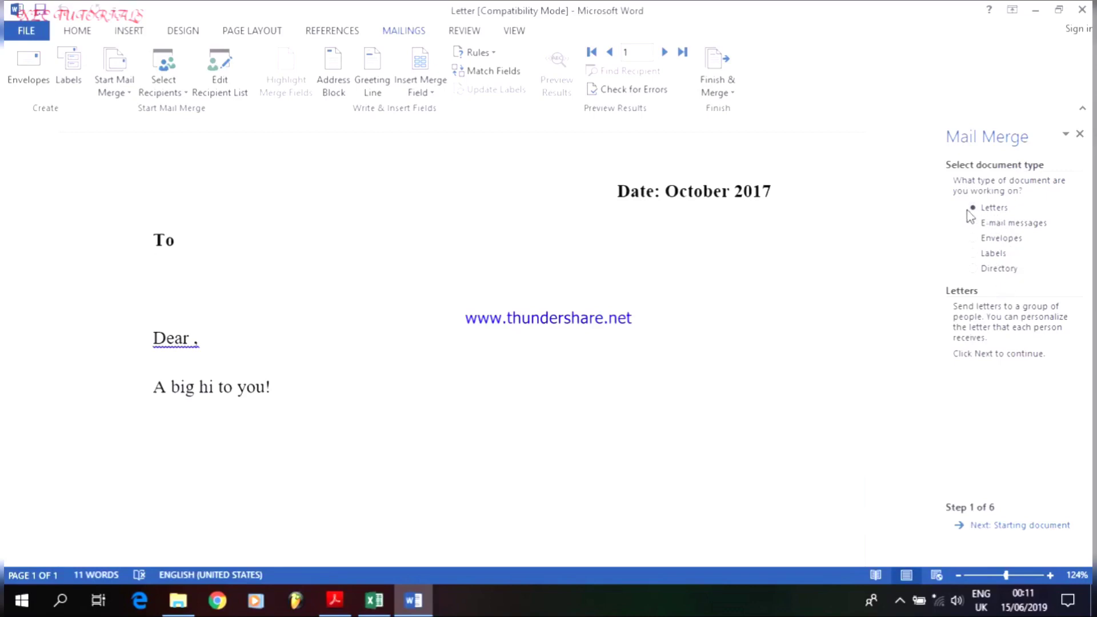
{"action": "left_click", "coordinate": [1001, 525]}
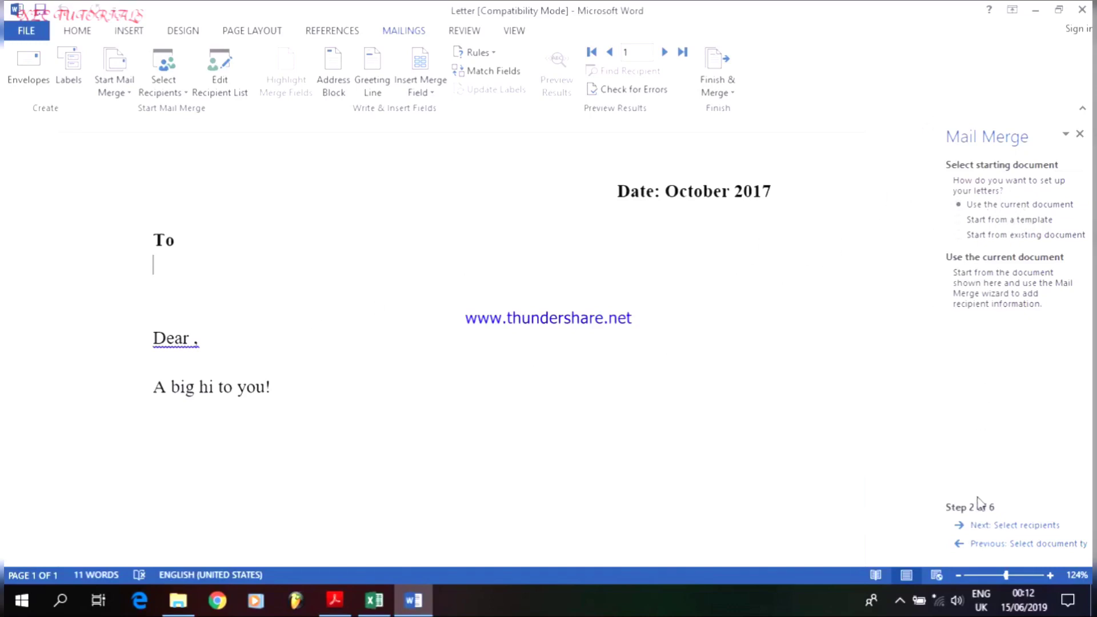
{"action": "left_click", "coordinate": [979, 526]}
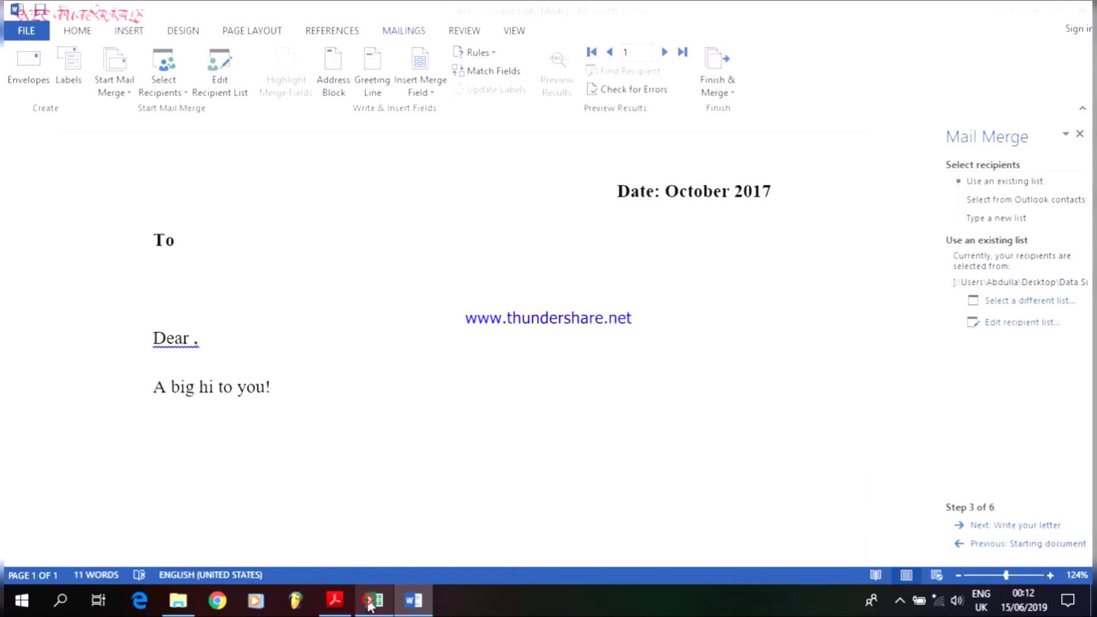
Step: Examine the Data Source table in Excel and the table in the desktop's Data Source Word document
{"action": "left_click", "coordinate": [374, 600]}
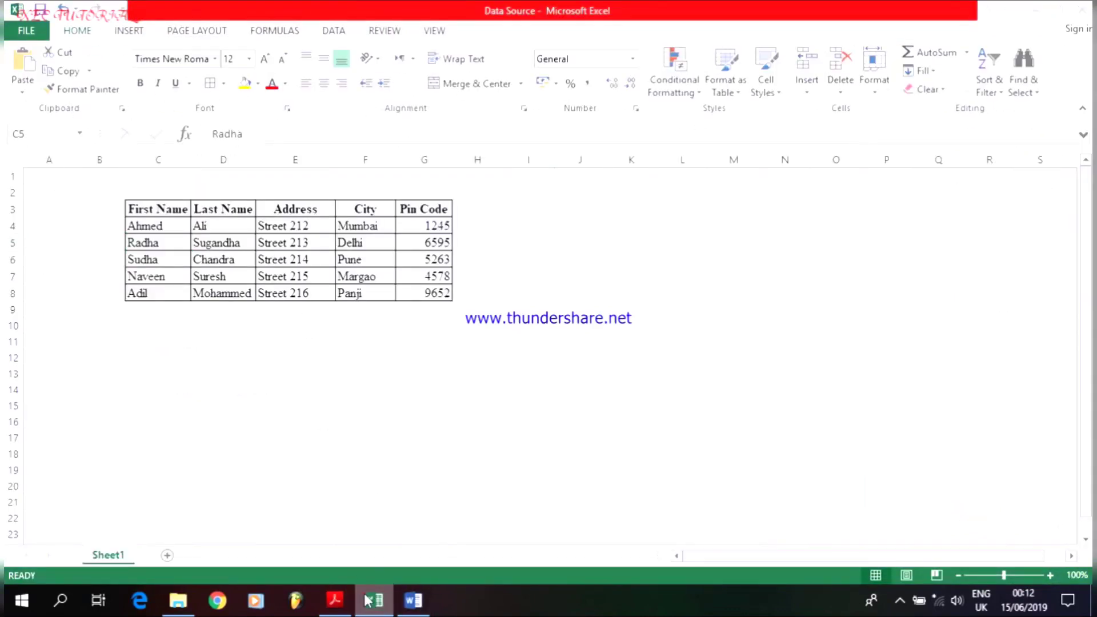
{"action": "left_click", "coordinate": [413, 600]}
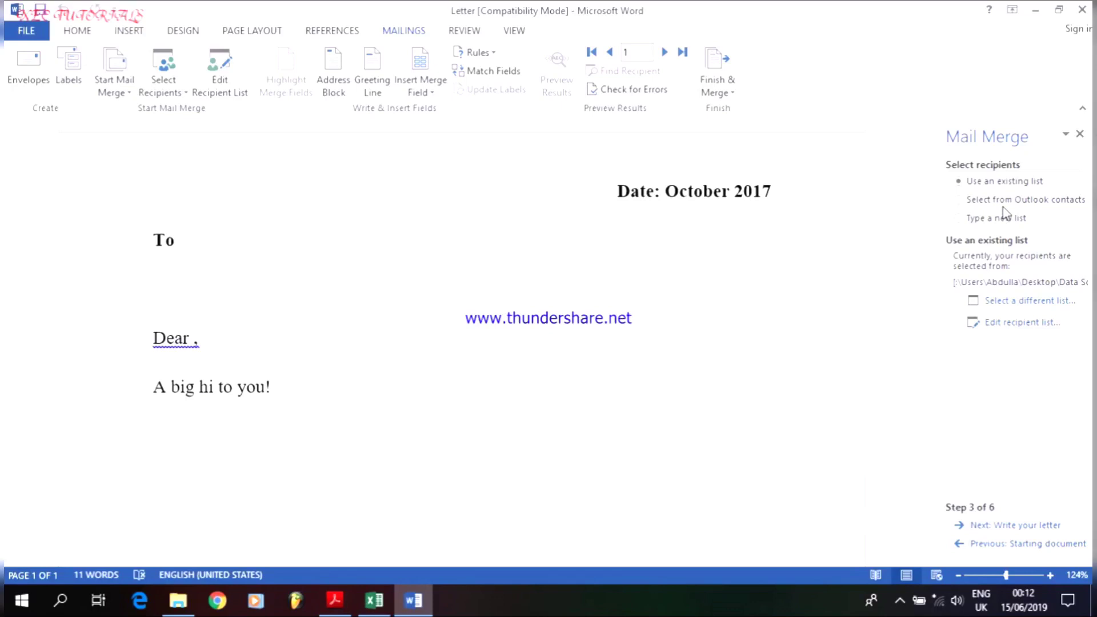
{"action": "left_click", "coordinate": [1041, 8]}
{"action": "double_click", "coordinate": [272, 182]}
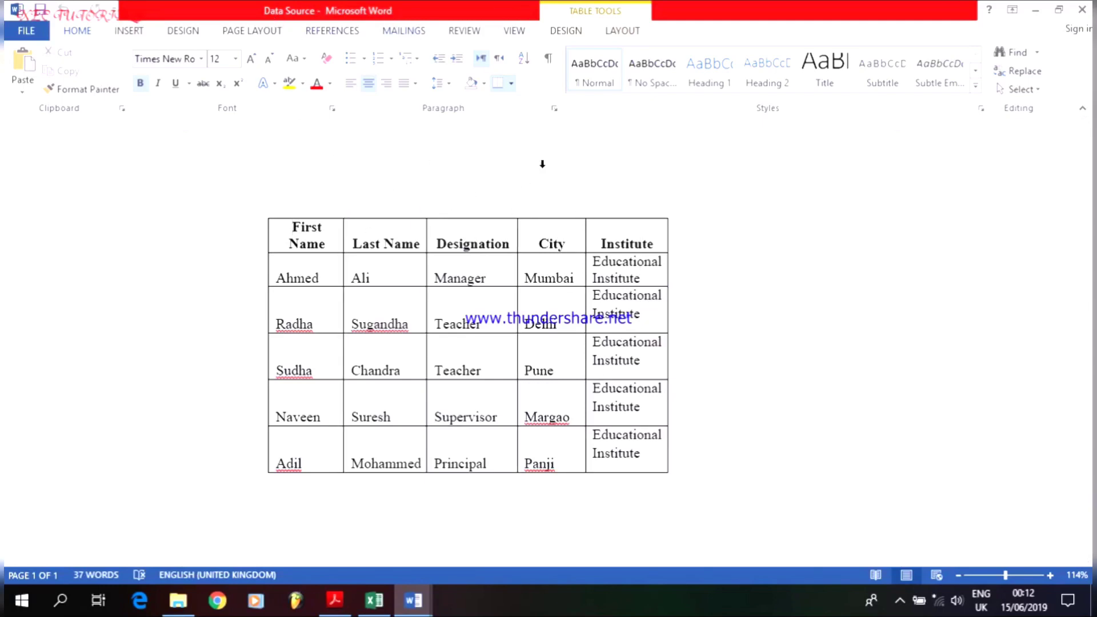
{"action": "left_click", "coordinate": [1035, 9]}
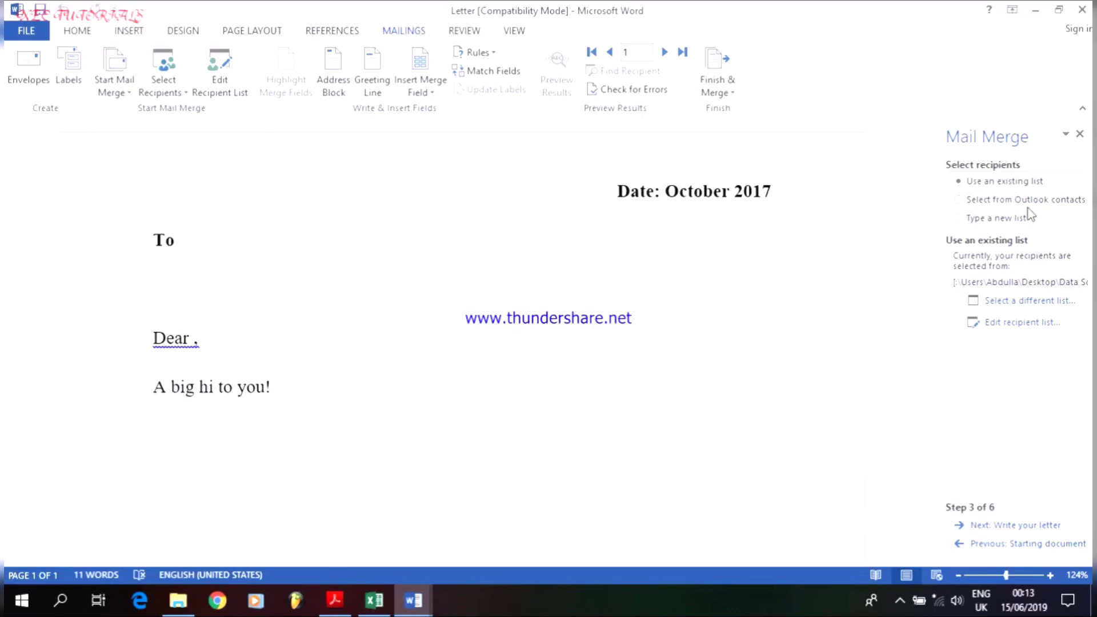
{"action": "left_click", "coordinate": [1004, 221]}
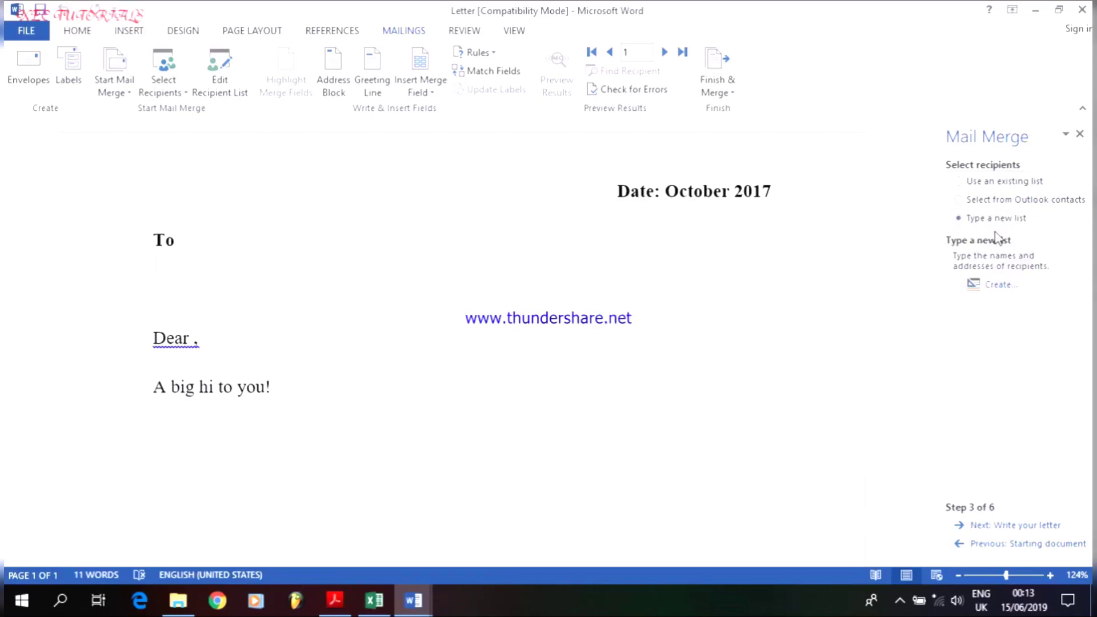
{"action": "left_click", "coordinate": [1033, 11]}
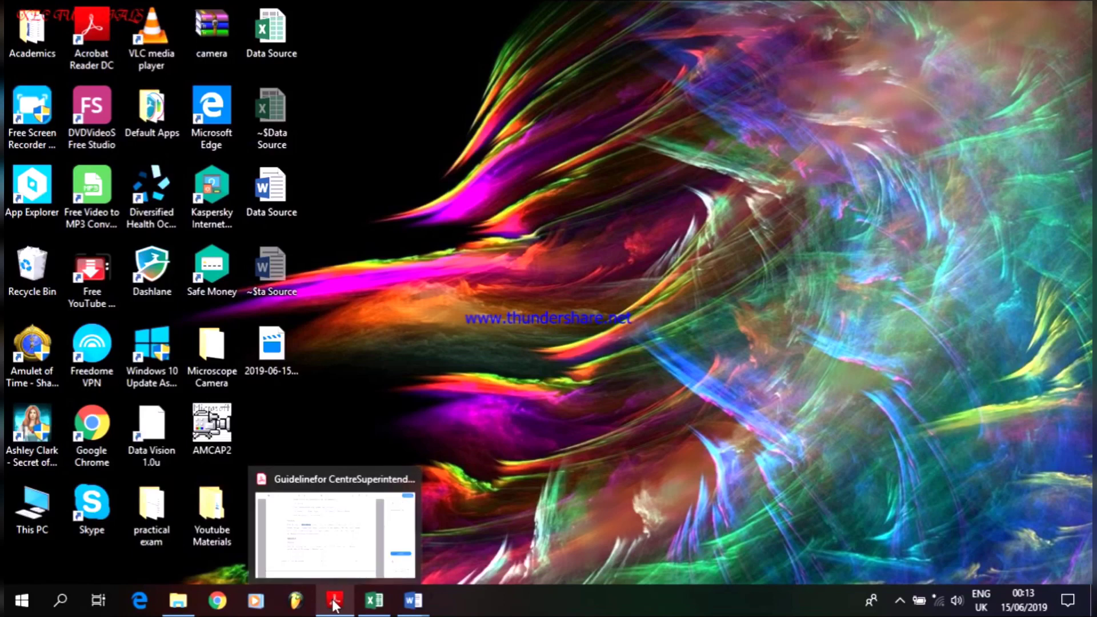
{"action": "mouse_move", "coordinate": [421, 600]}
{"action": "left_click", "coordinate": [384, 541]}
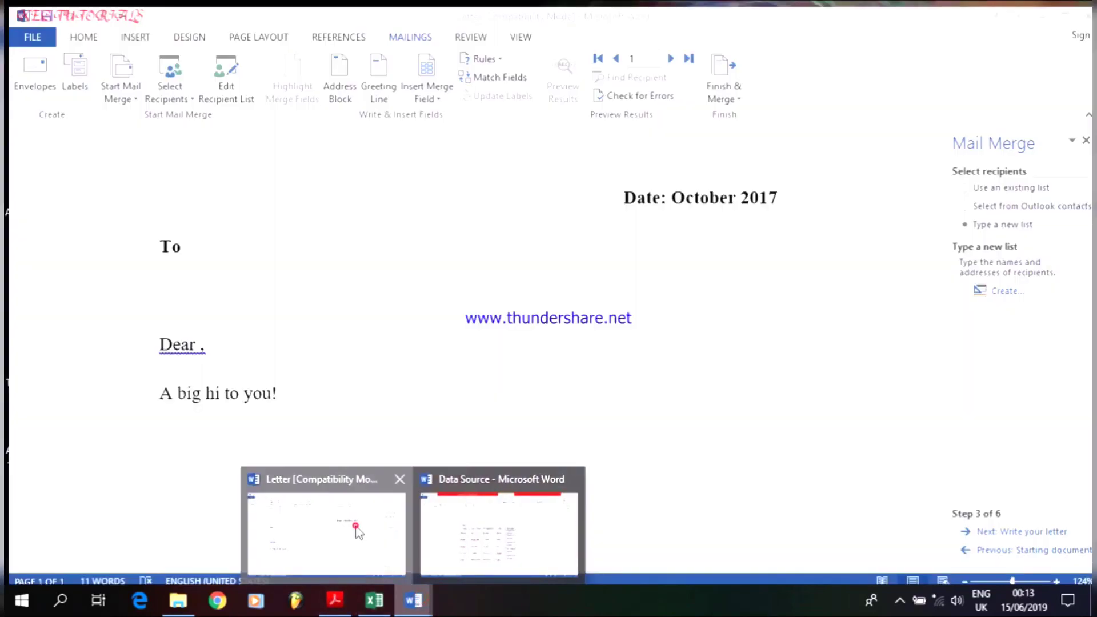
{"action": "left_click", "coordinate": [997, 219]}
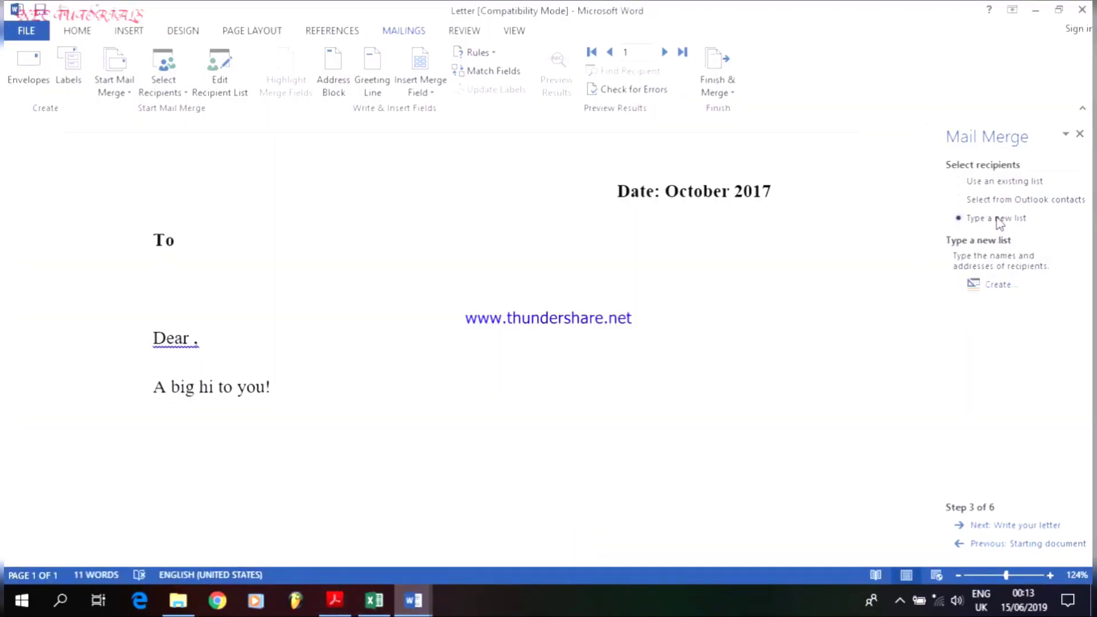
{"action": "left_click", "coordinate": [994, 289]}
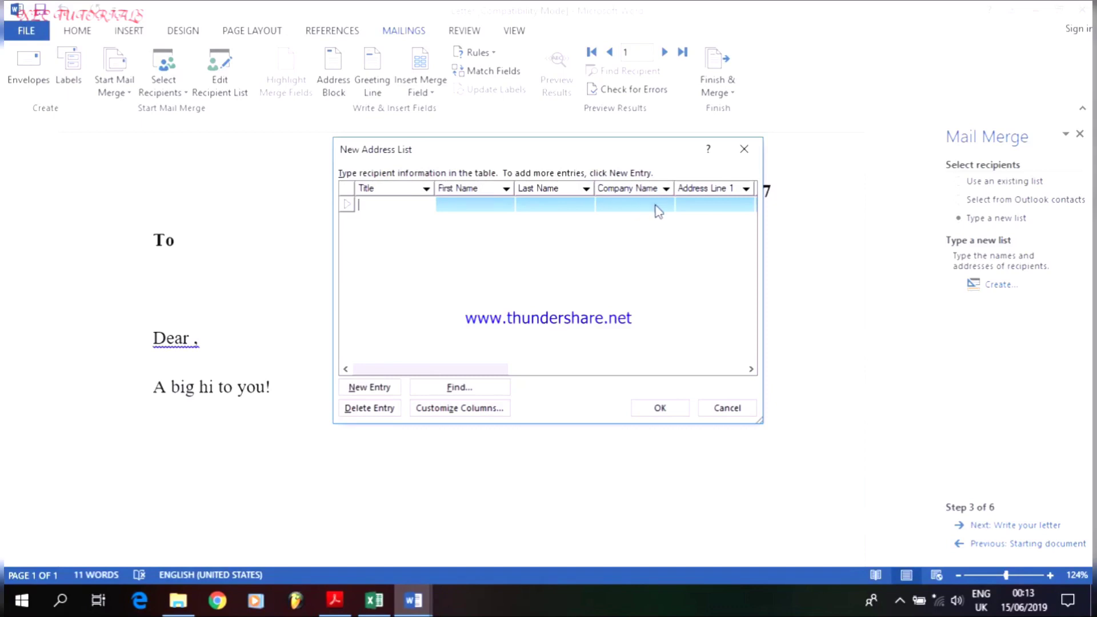
{"action": "mouse_move", "coordinate": [477, 366]}
{"action": "left_mouse_down"}
{"action": "mouse_move", "coordinate": [623, 380]}
{"action": "mouse_move", "coordinate": [710, 372]}
{"action": "mouse_move", "coordinate": [480, 350]}
{"action": "left_mouse_up"}
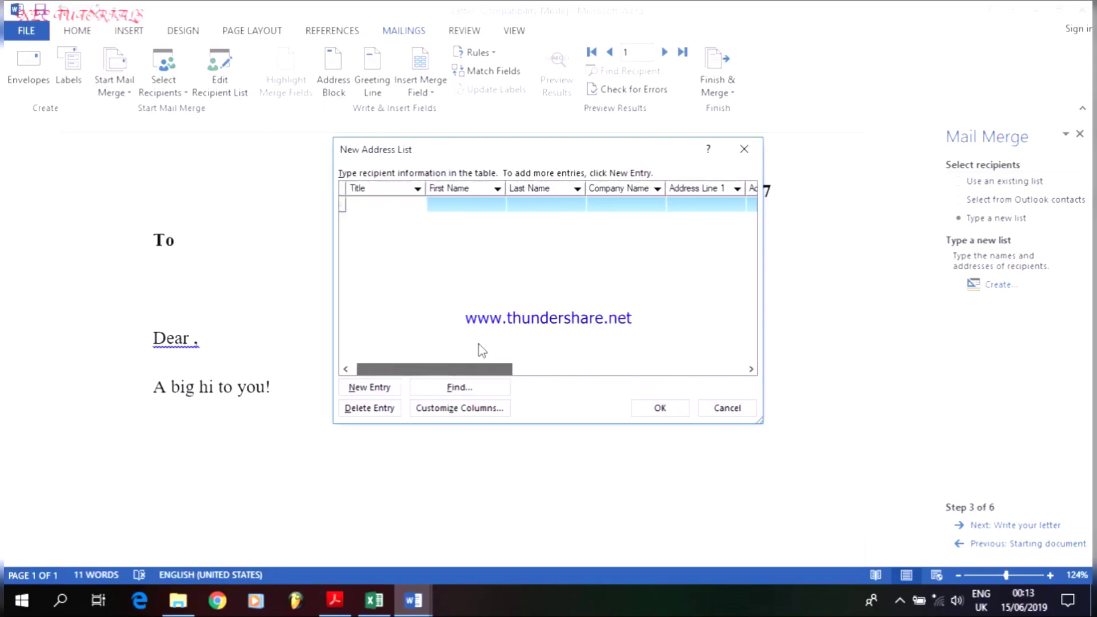
{"action": "left_click_drag", "start_coordinate": [394, 349], "coordinate": [394, 349]}
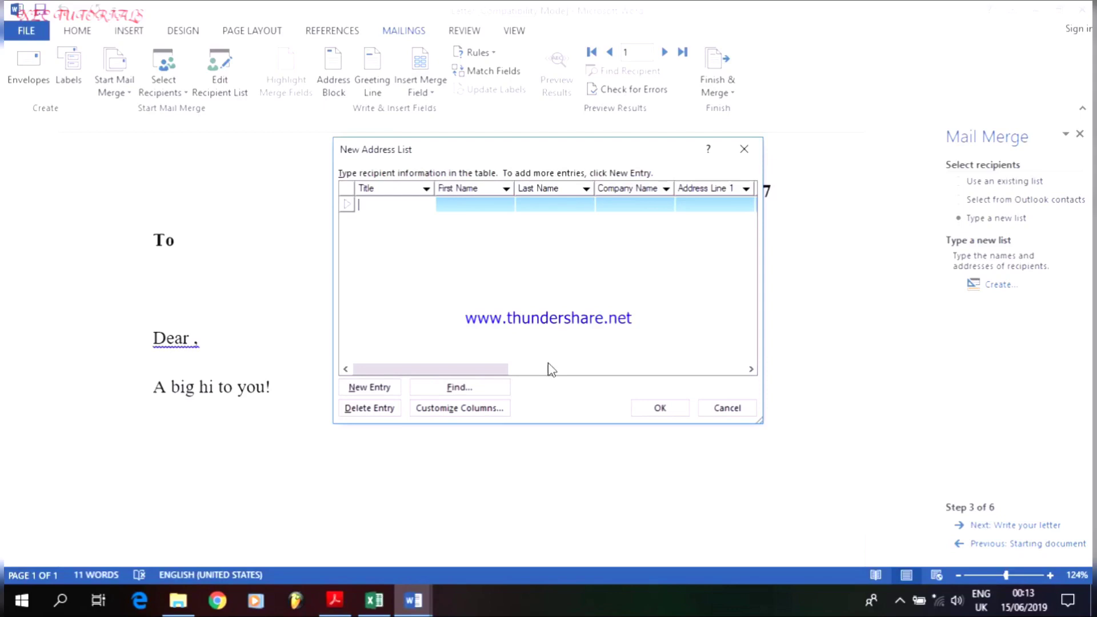
{"action": "left_click", "coordinate": [731, 409]}
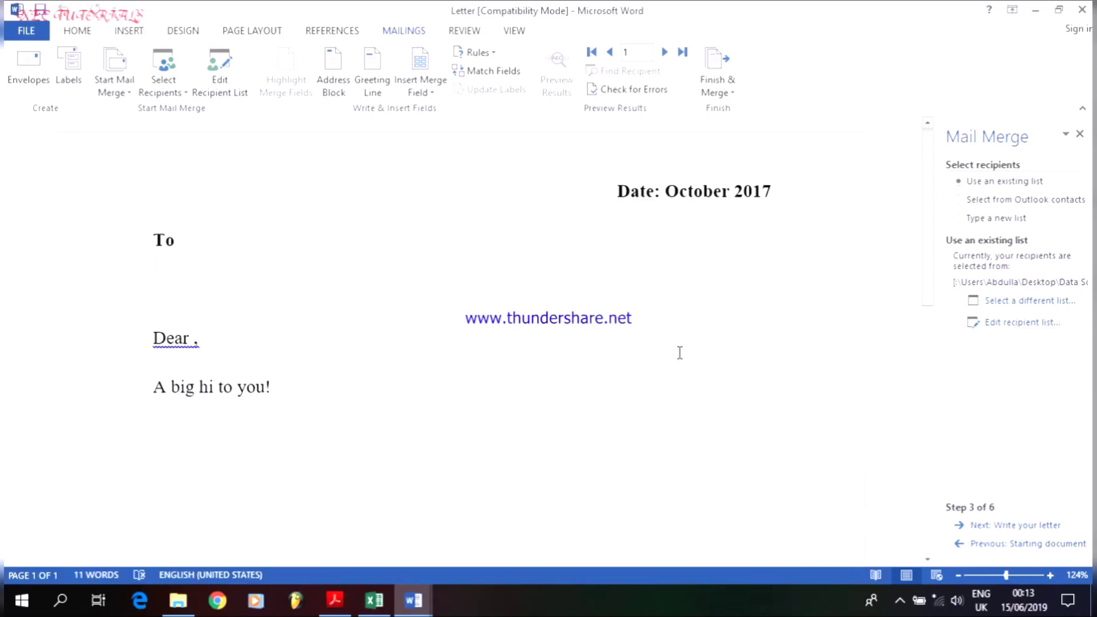
Step: Recheck the PDF's Practical 2 task, then set the letter's recipient list to Sheet1$ of the desktop's Excel Data Source workbook, keeping all recipients
{"action": "left_click", "coordinate": [335, 600]}
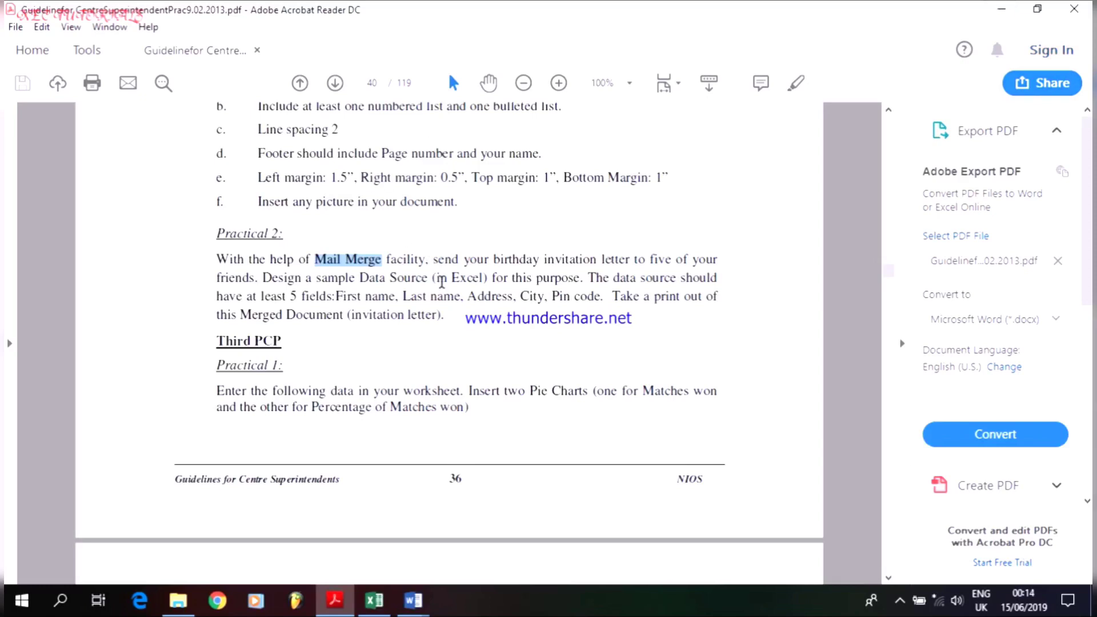
{"action": "left_click", "coordinate": [1001, 8]}
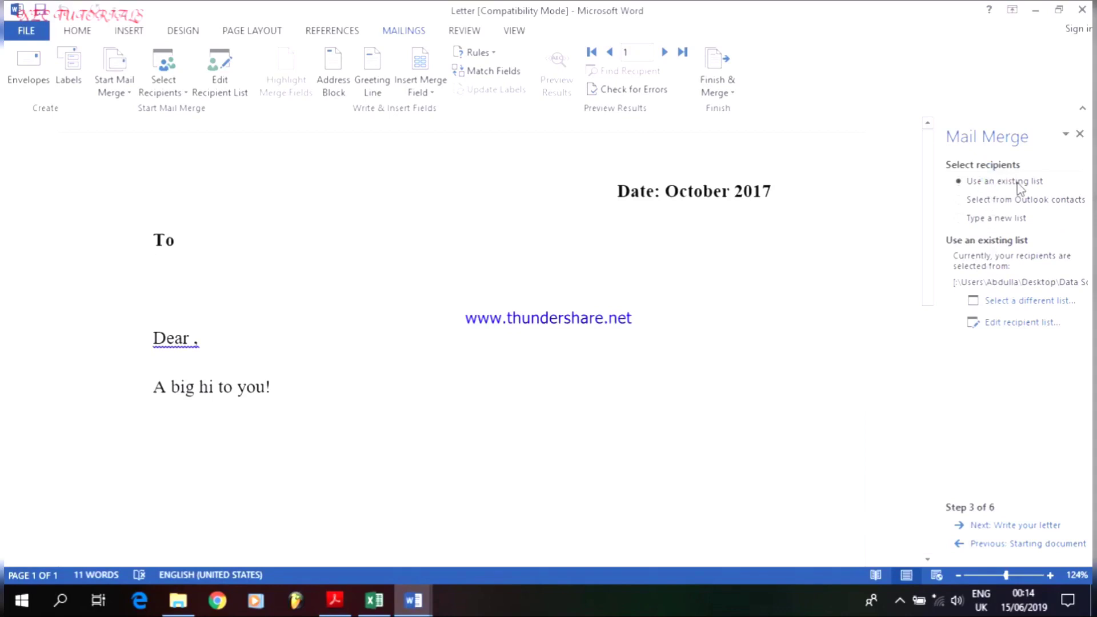
{"action": "left_click", "coordinate": [1031, 307]}
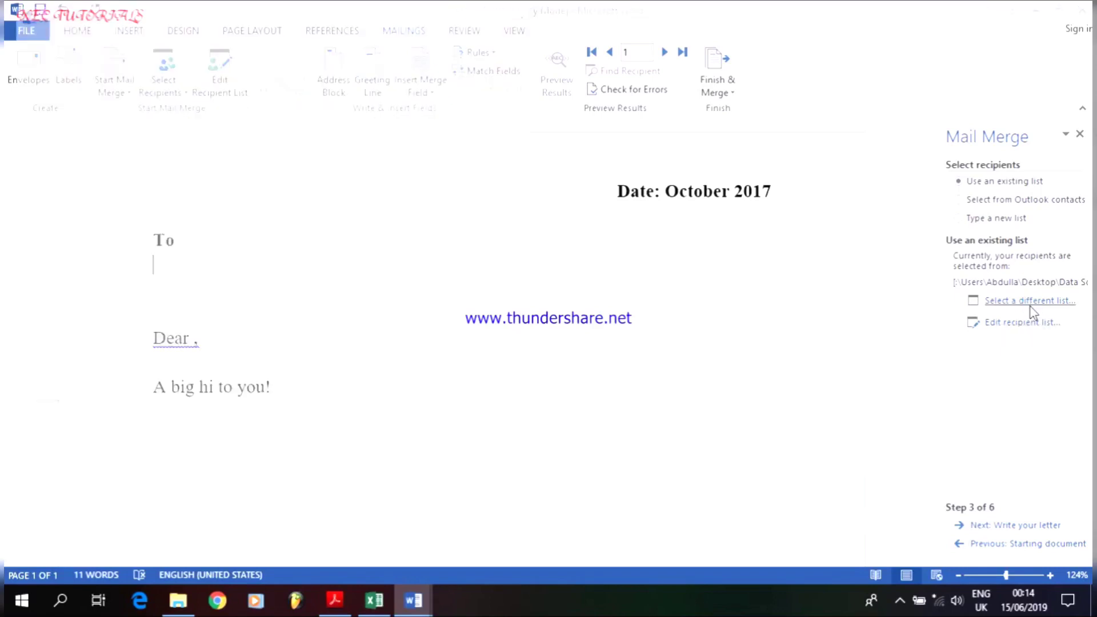
{"action": "left_click", "coordinate": [75, 92]}
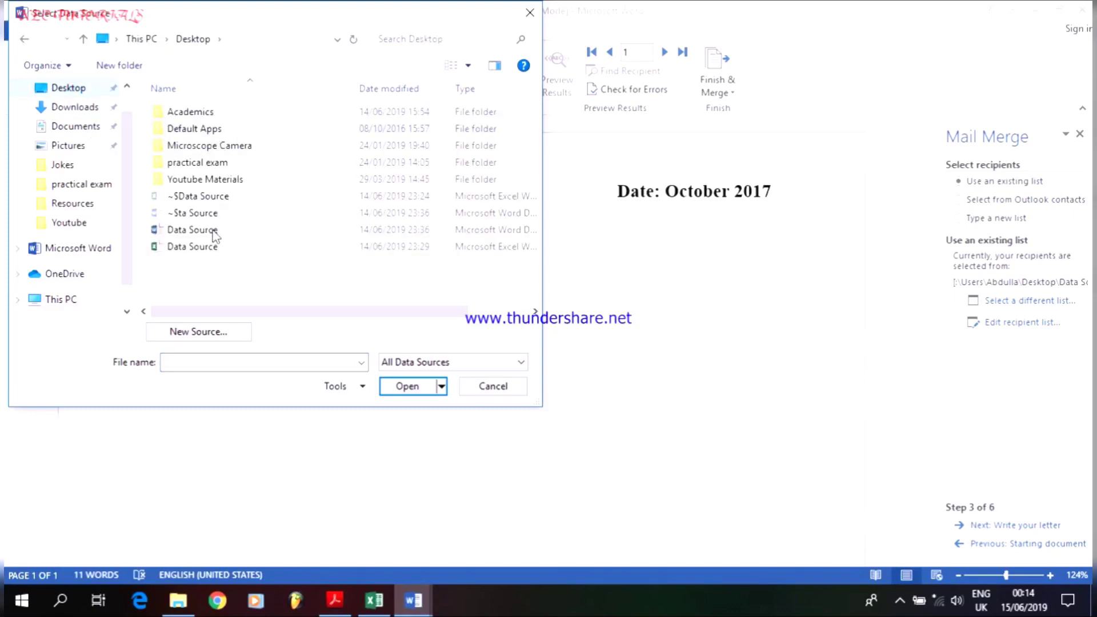
{"action": "left_click", "coordinate": [203, 248]}
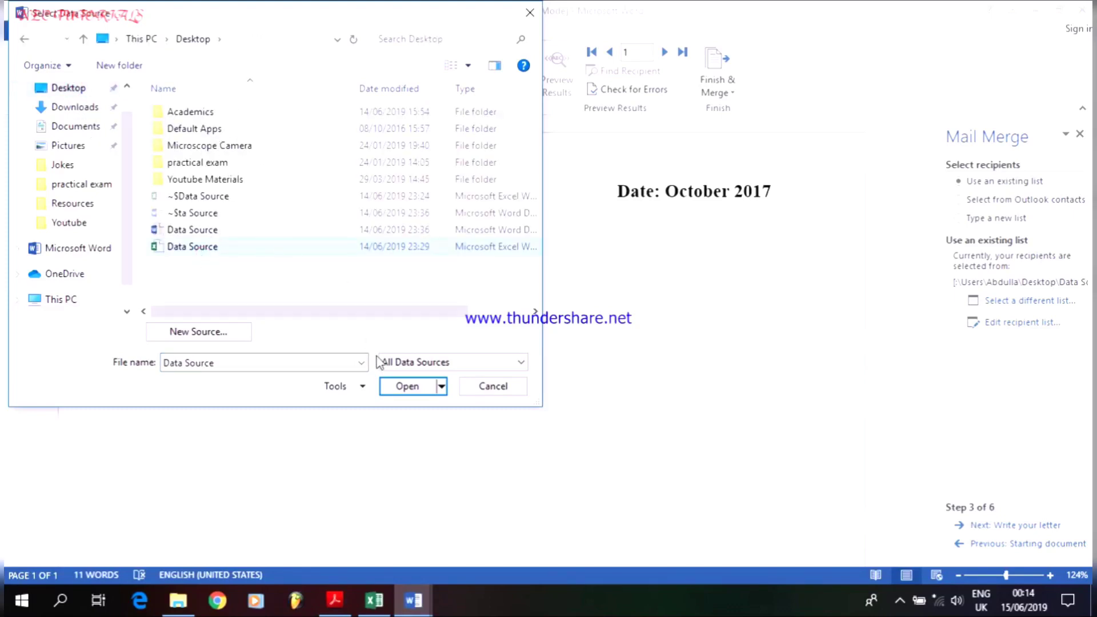
{"action": "left_click", "coordinate": [389, 382]}
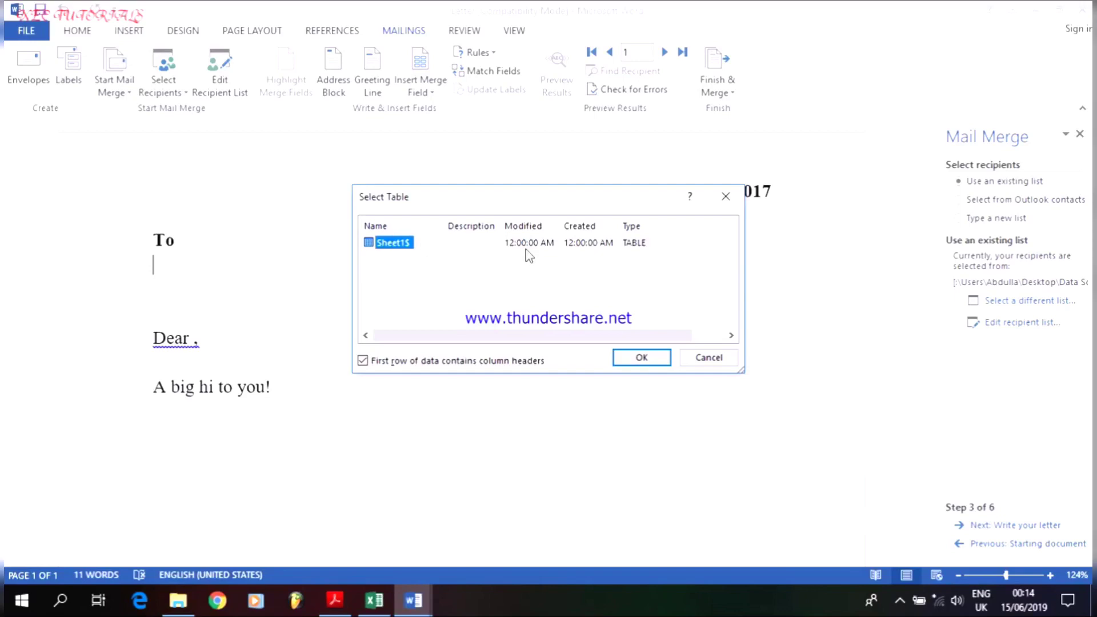
{"action": "key", "text": "Return"}
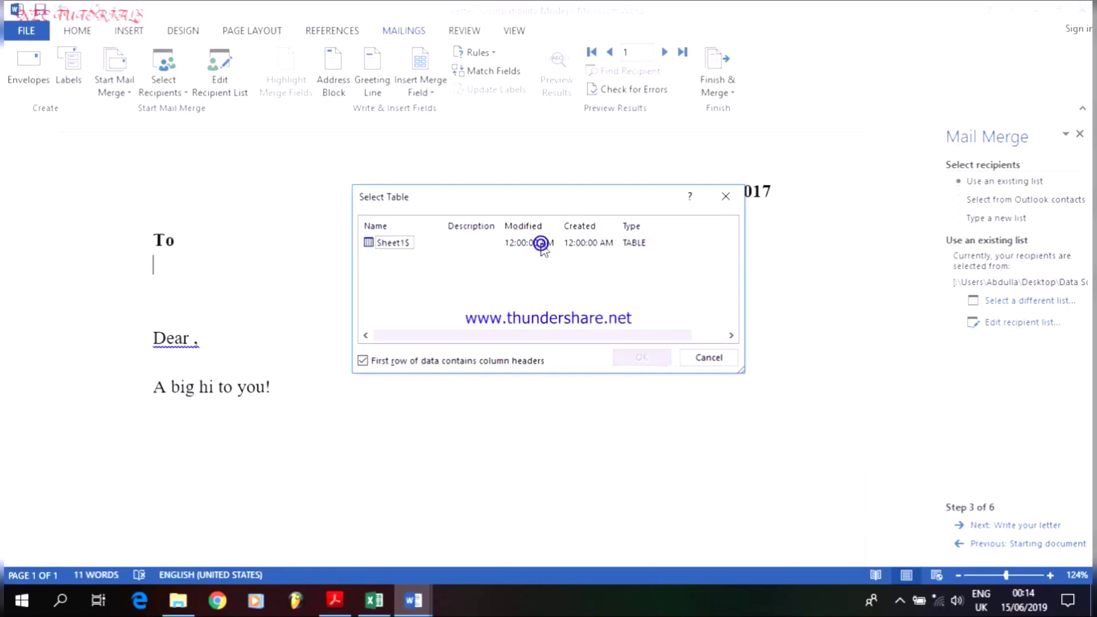
{"action": "left_click", "coordinate": [400, 247]}
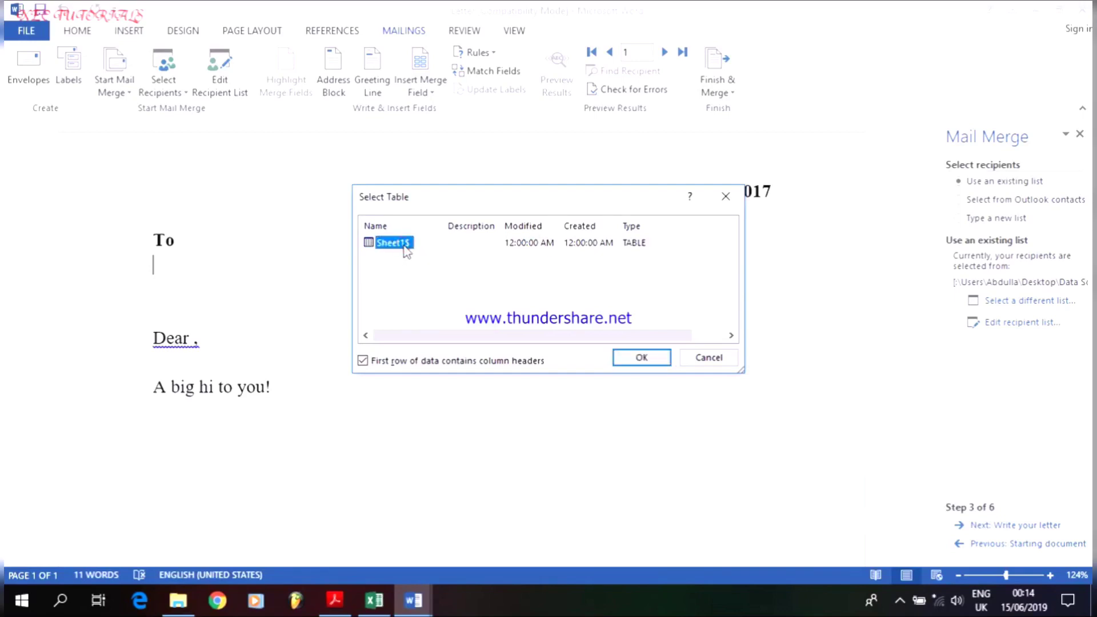
{"action": "left_click", "coordinate": [642, 358]}
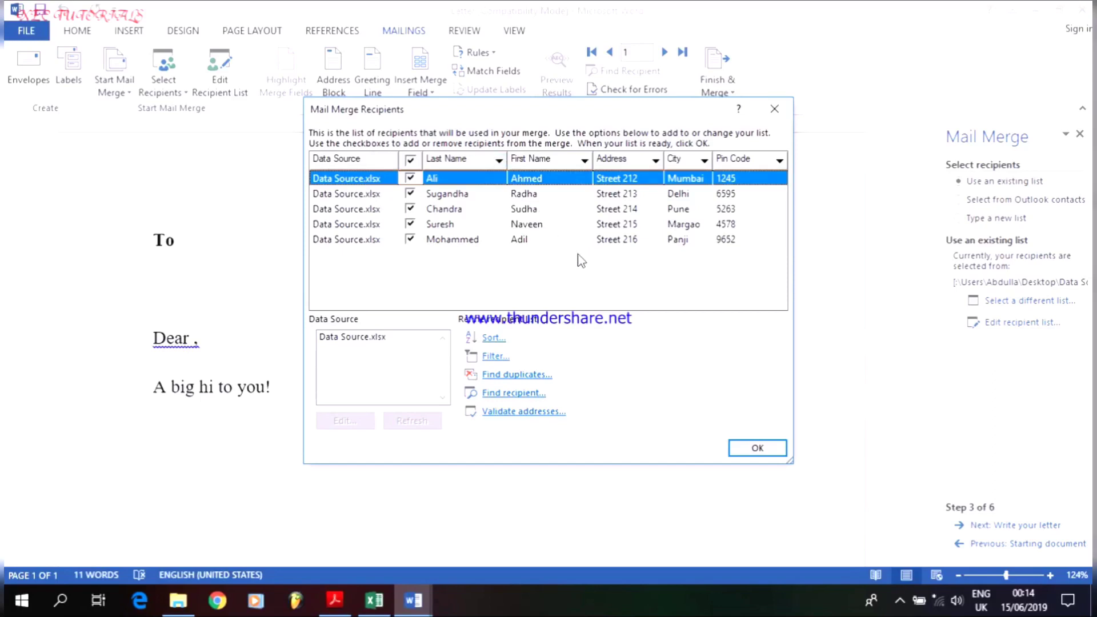
{"action": "left_click", "coordinate": [749, 454]}
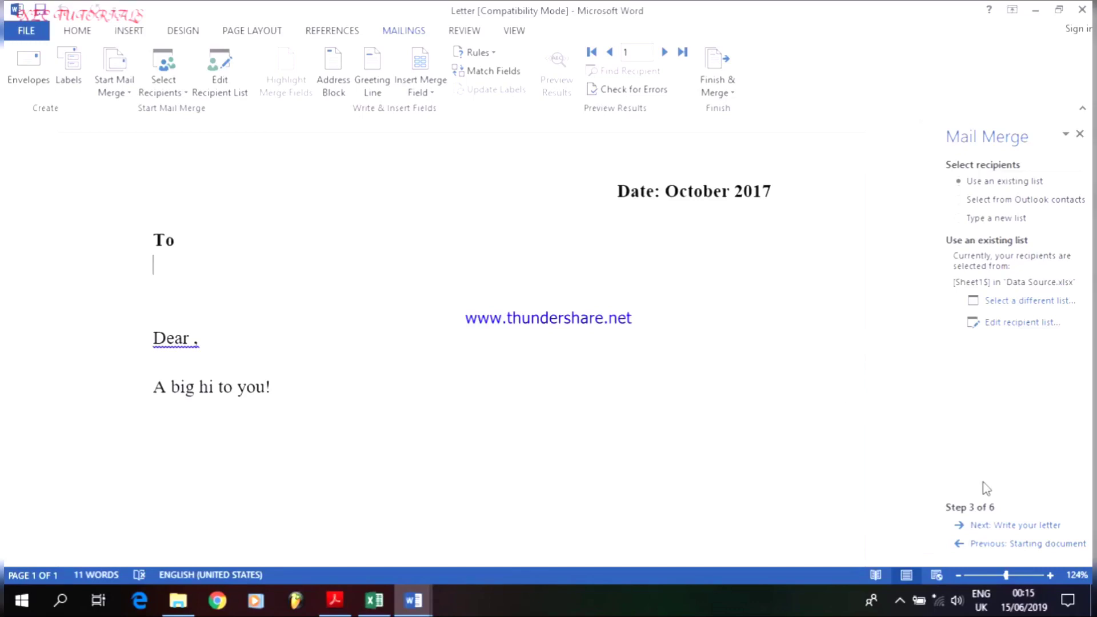
Step: Advance the mail merge wizard to writing the letter and insert an address block with name and postal address below "To"
{"action": "left_click", "coordinate": [1044, 527]}
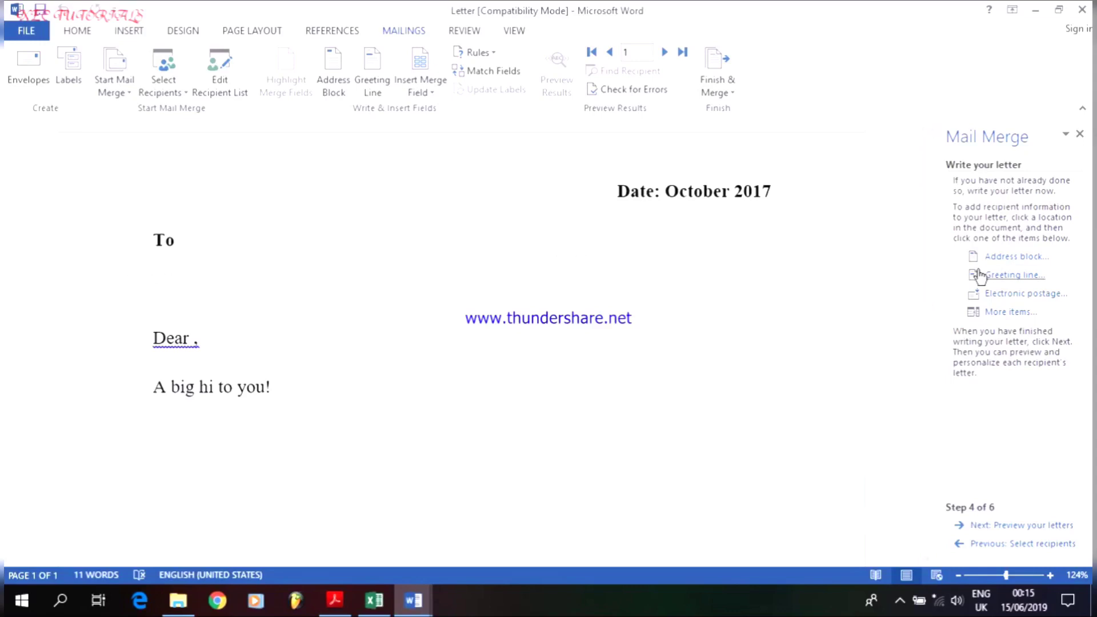
{"action": "left_click", "coordinate": [1018, 258]}
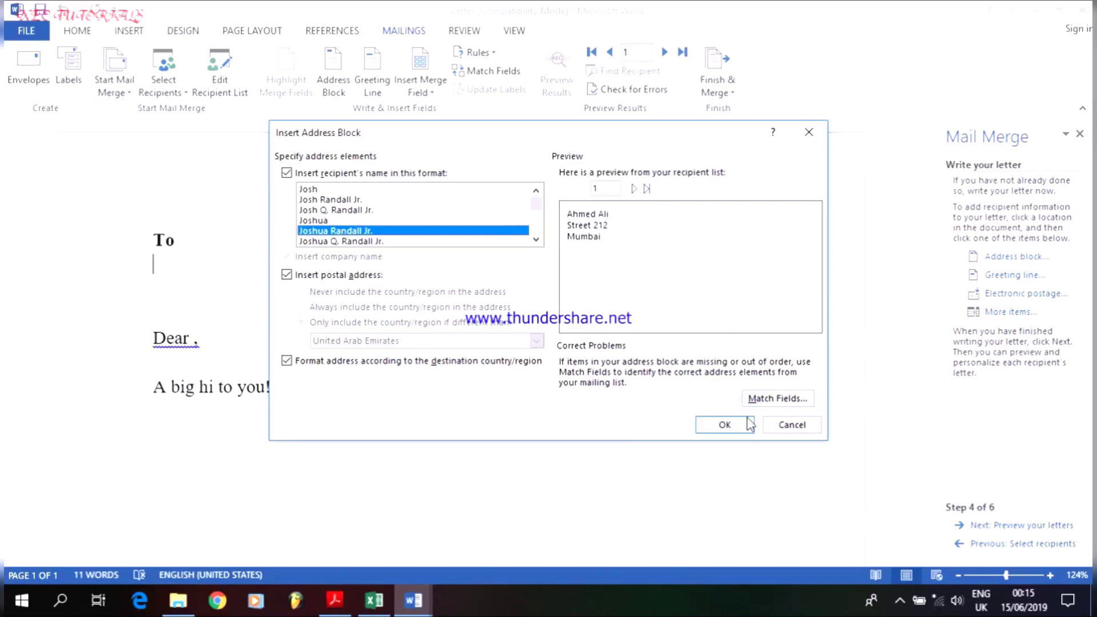
{"action": "left_click", "coordinate": [725, 425]}
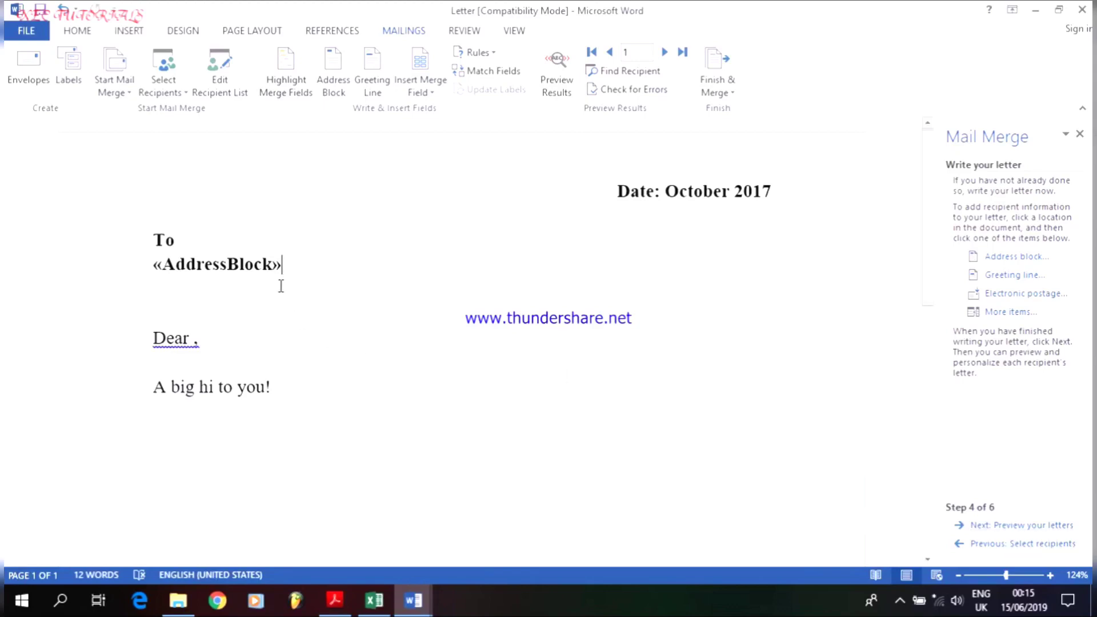
Step: Preview the merged letters, browse through the recipients to the last one and return to the first
{"action": "left_click", "coordinate": [1017, 525]}
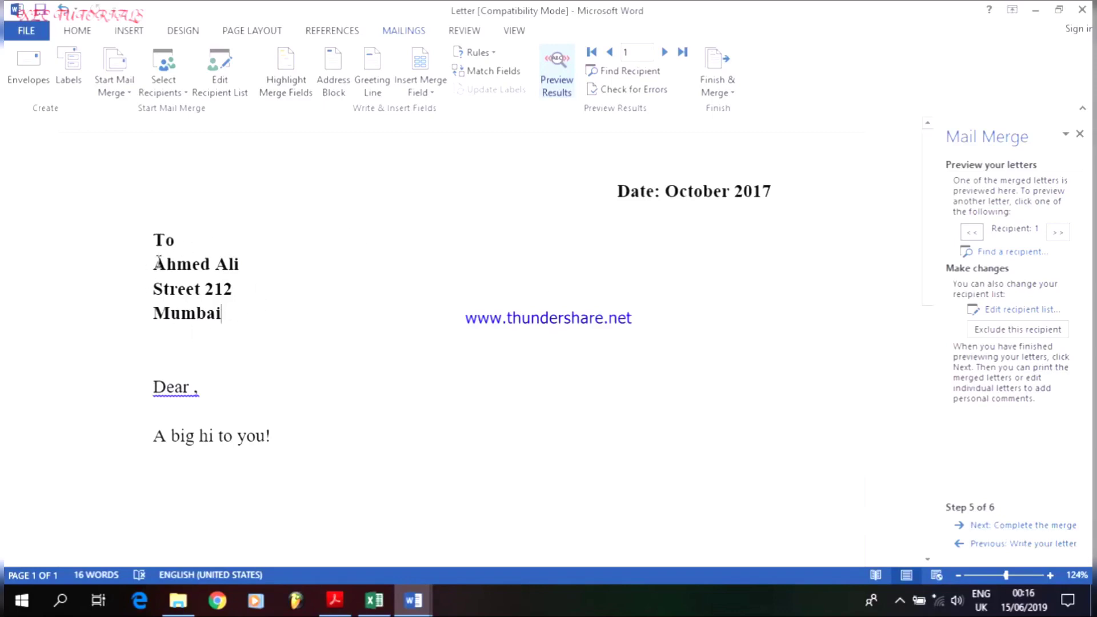
{"action": "left_click", "coordinate": [1001, 544]}
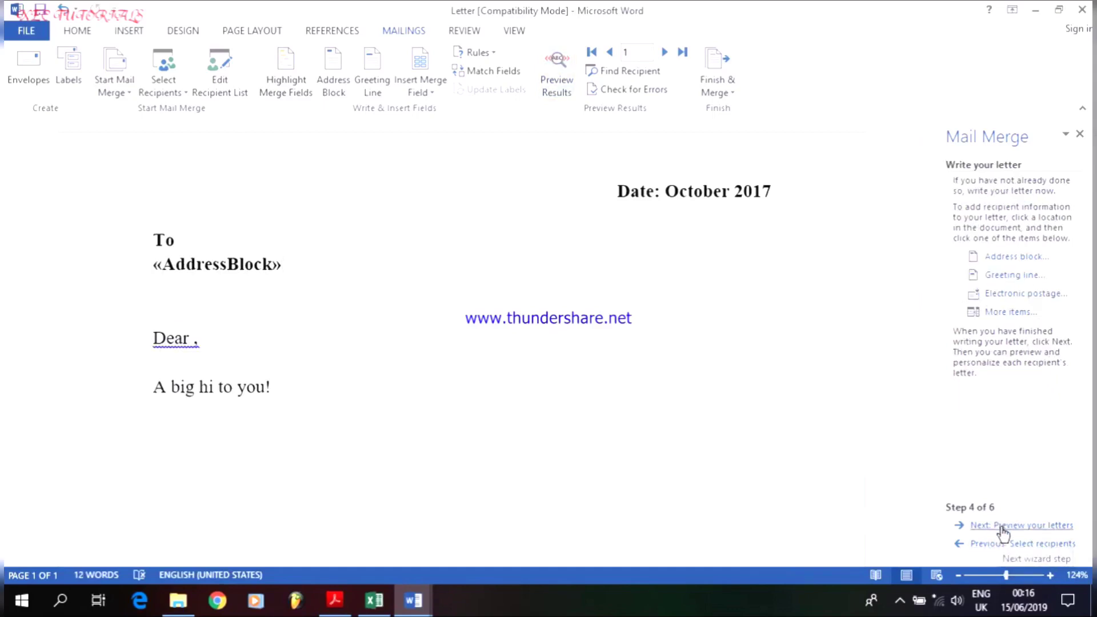
{"action": "left_click", "coordinate": [1001, 526]}
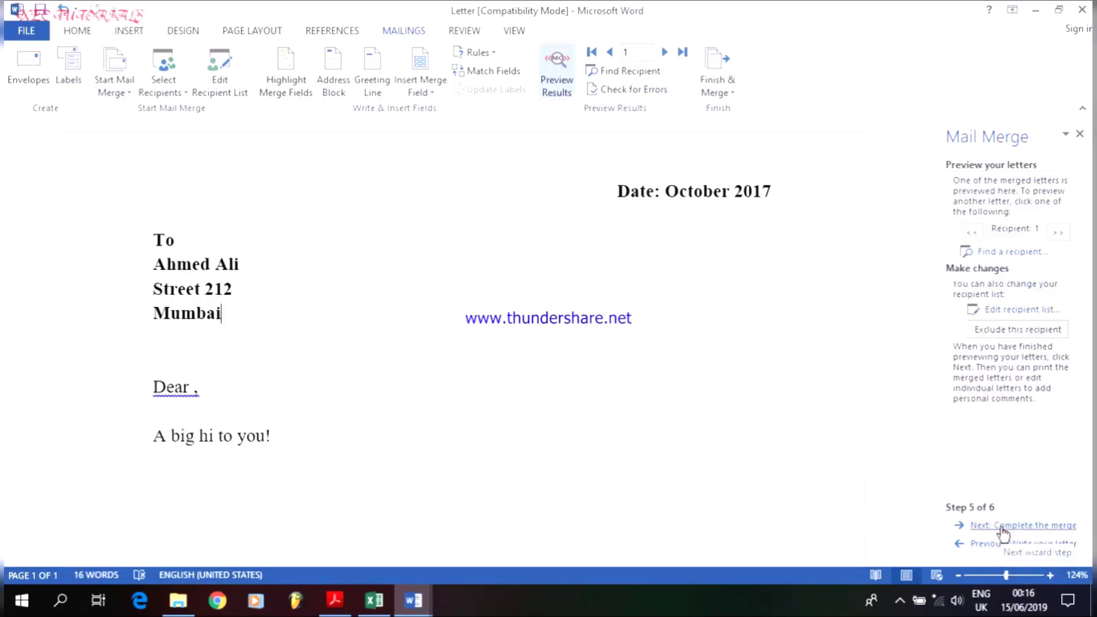
{"action": "left_click", "coordinate": [1057, 234]}
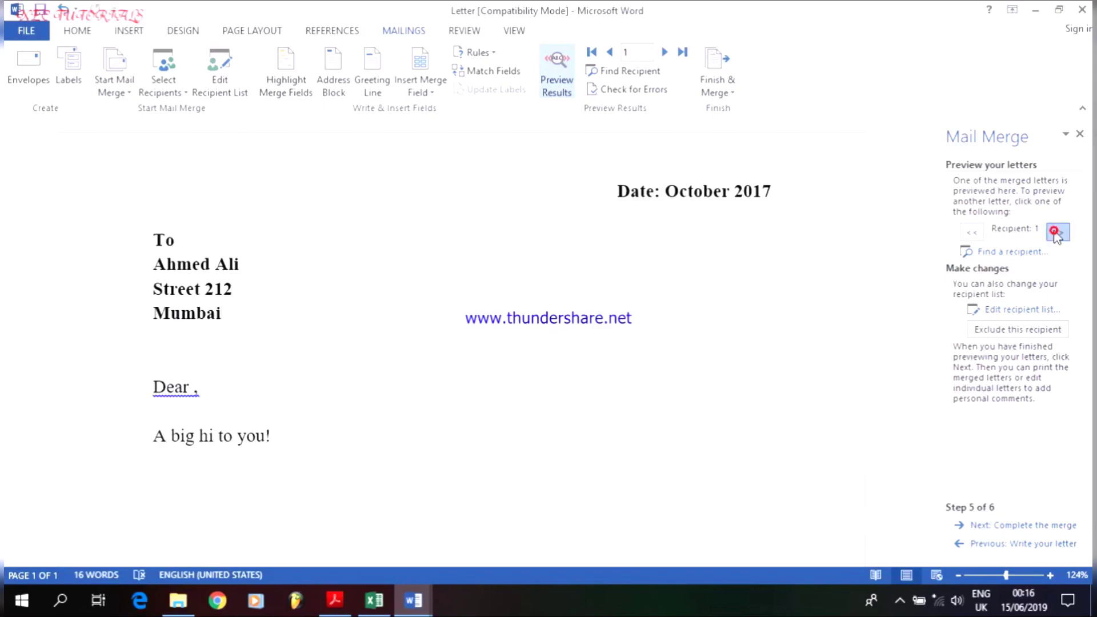
{"action": "left_click", "coordinate": [1058, 234]}
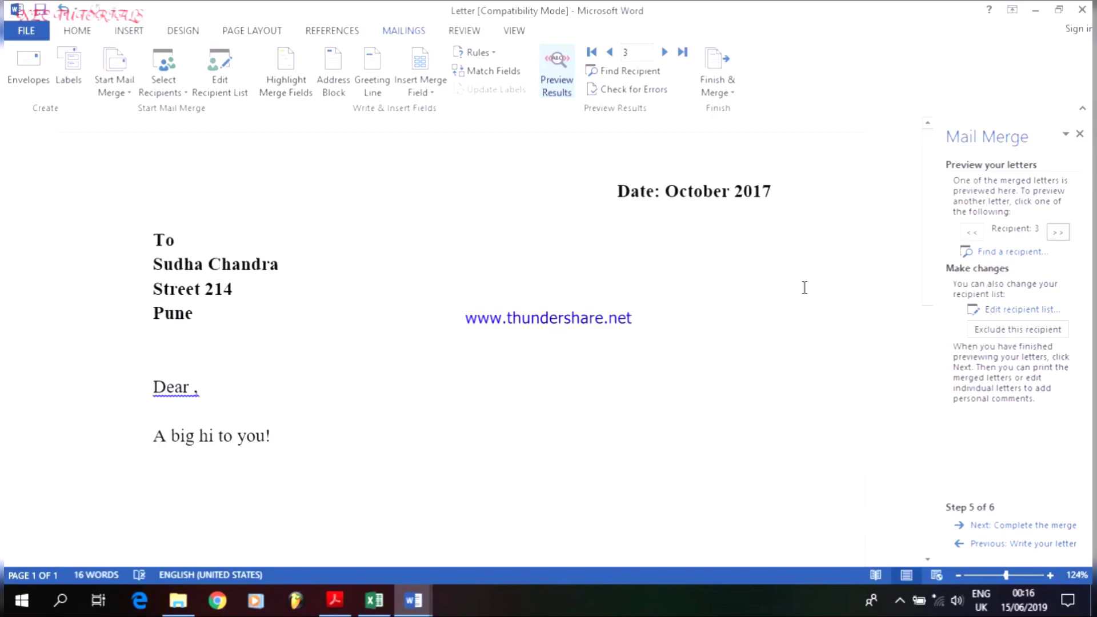
{"action": "left_click", "coordinate": [1060, 238]}
{"action": "left_click", "coordinate": [1059, 236]}
{"action": "left_click", "coordinate": [972, 233]}
{"action": "left_click", "coordinate": [972, 233]}
{"action": "left_click", "coordinate": [972, 233]}
{"action": "left_click", "coordinate": [972, 233]}
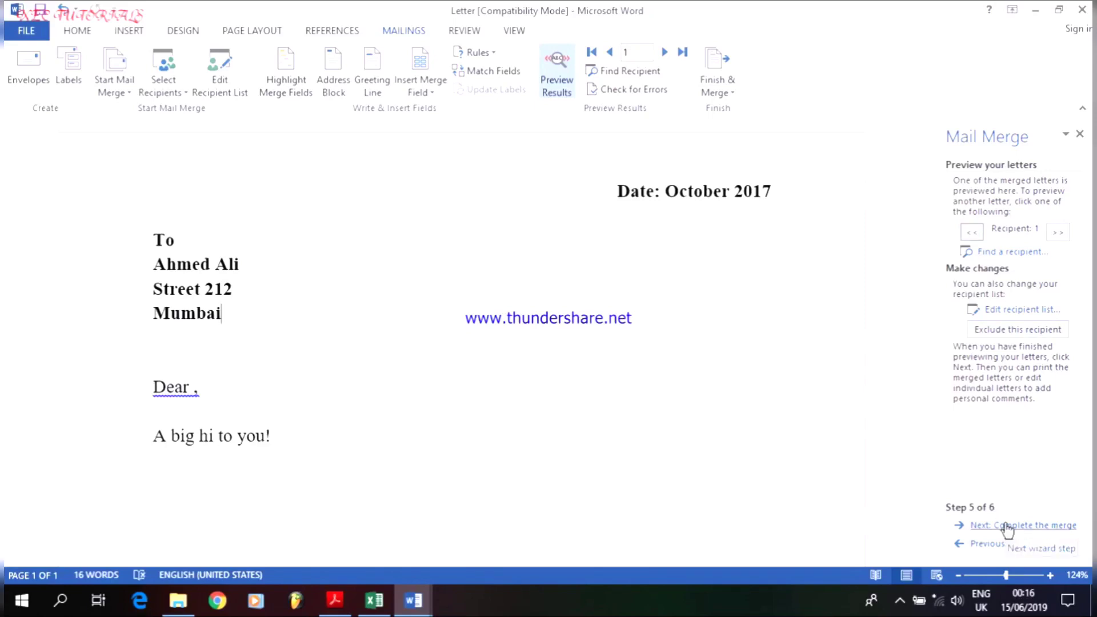
Step: Advance the mail merge wizard to its final stage, Complete the merge, and close the wizard
{"action": "left_click", "coordinate": [1032, 526]}
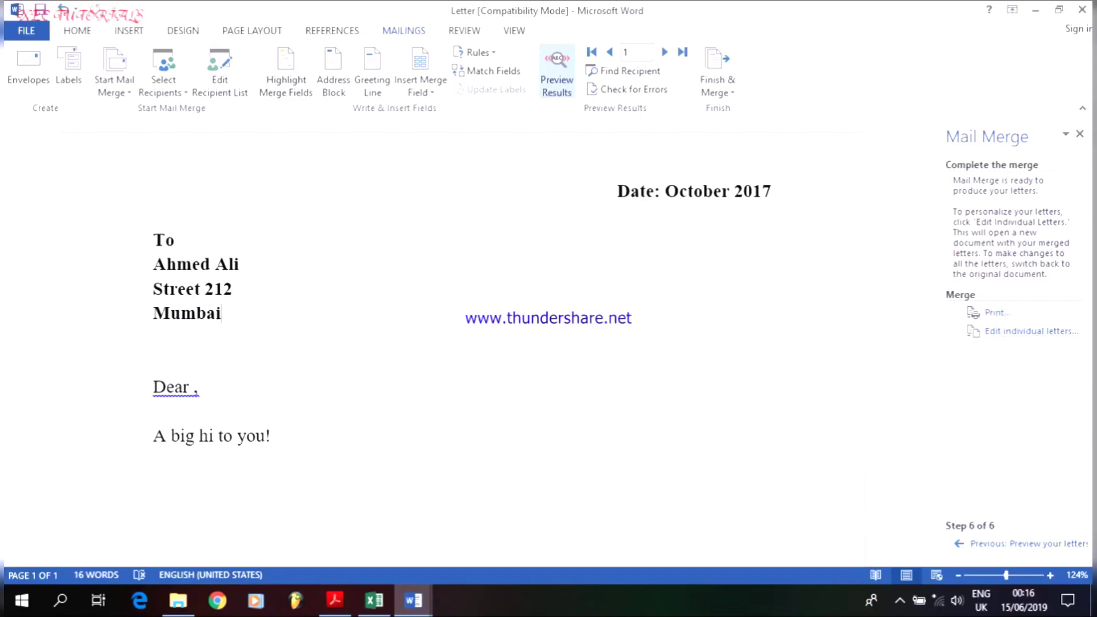
{"action": "left_click", "coordinate": [1079, 134]}
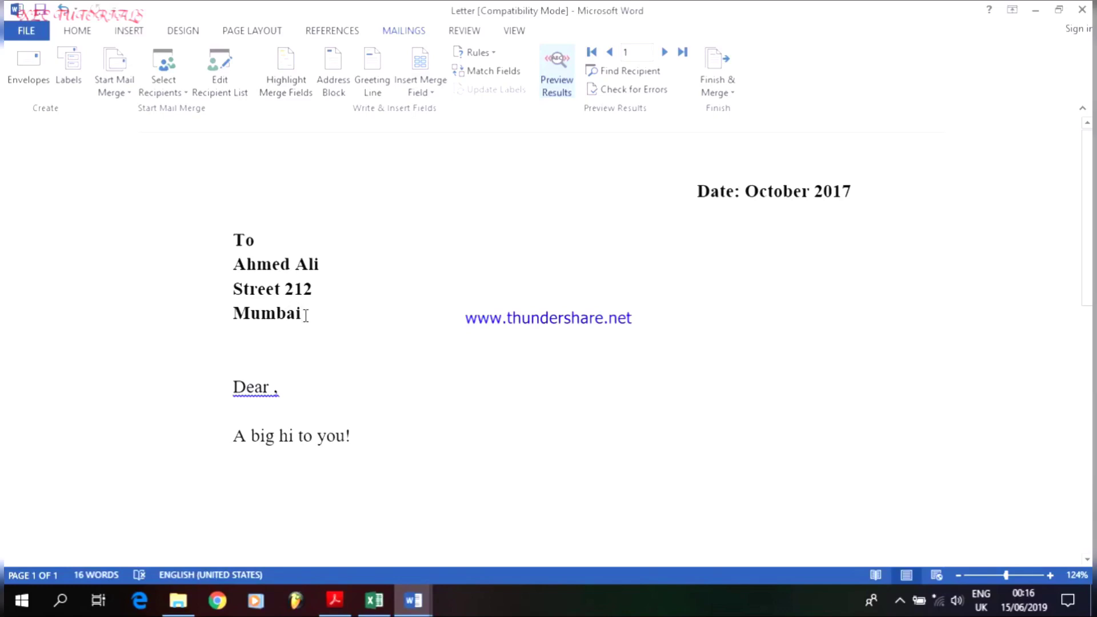
{"action": "key", "text": "shift+Left"}
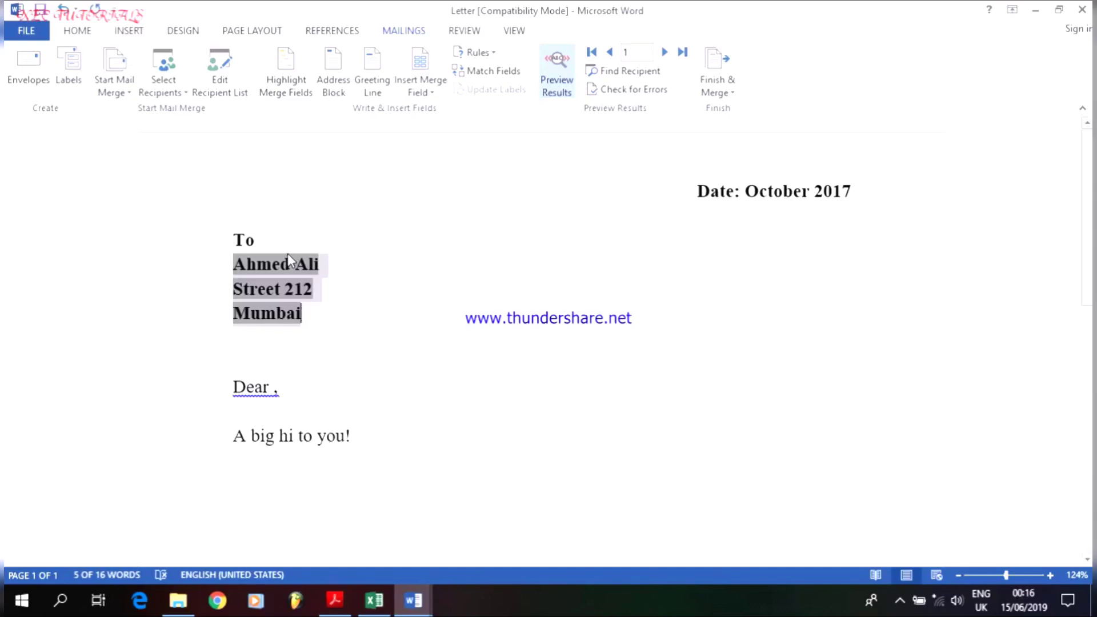
{"action": "left_click", "coordinate": [313, 315]}
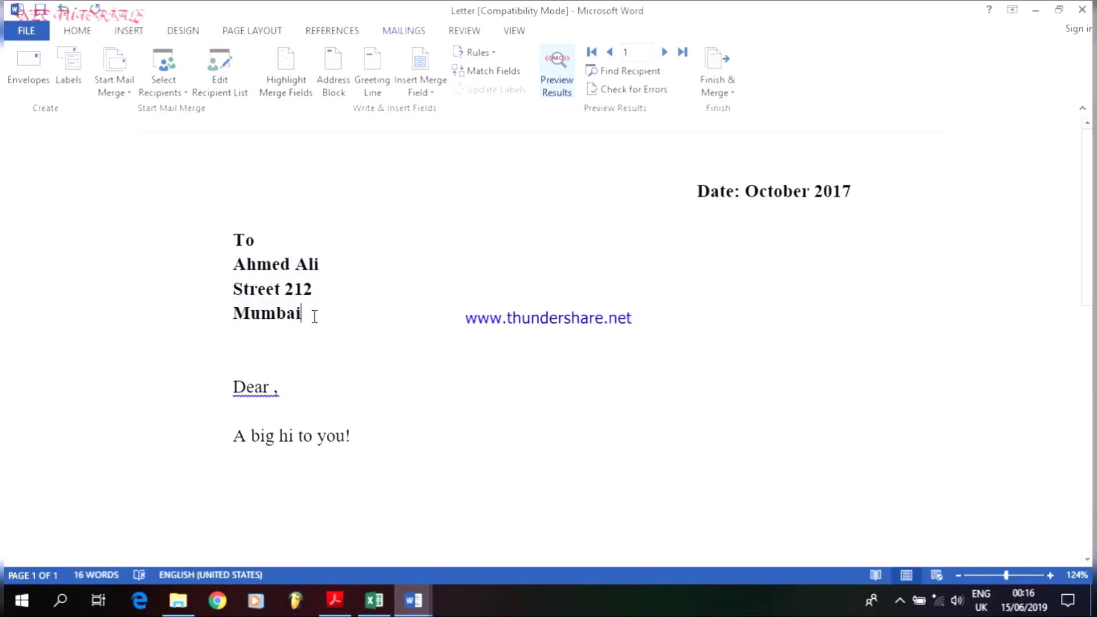
Step: Delete the last two letters of "Dear" in the greeting and select the merged address block below "To"
{"action": "left_click", "coordinate": [271, 391]}
{"action": "key", "text": "BackSpace"}
{"action": "key", "text": "BackSpace"}
{"action": "double_click", "coordinate": [309, 314]}
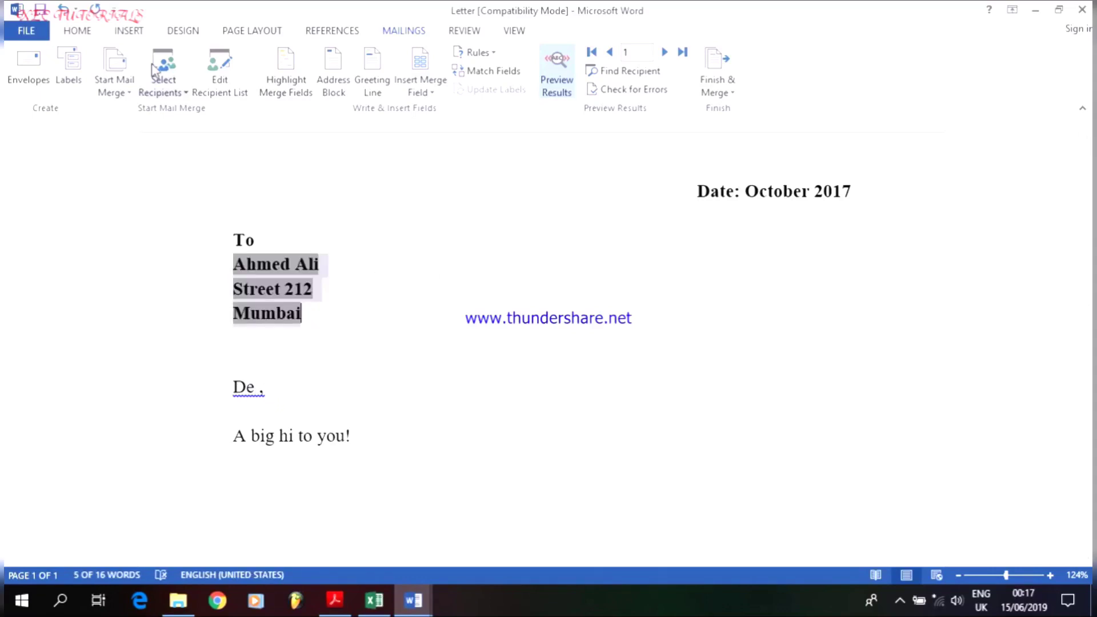
{"action": "left_click", "coordinate": [78, 32]}
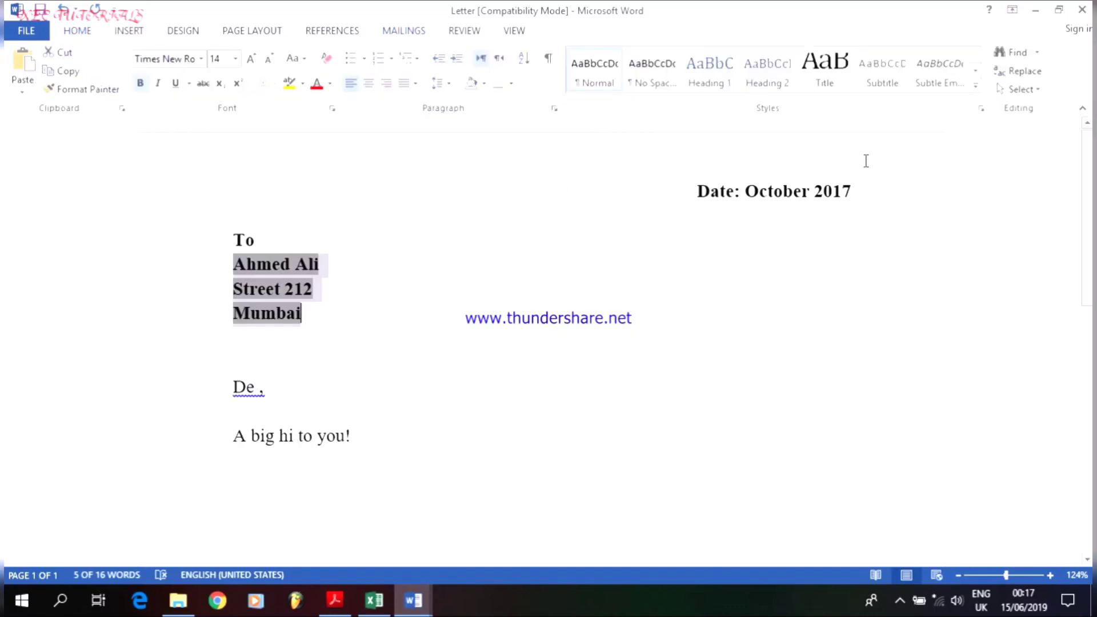
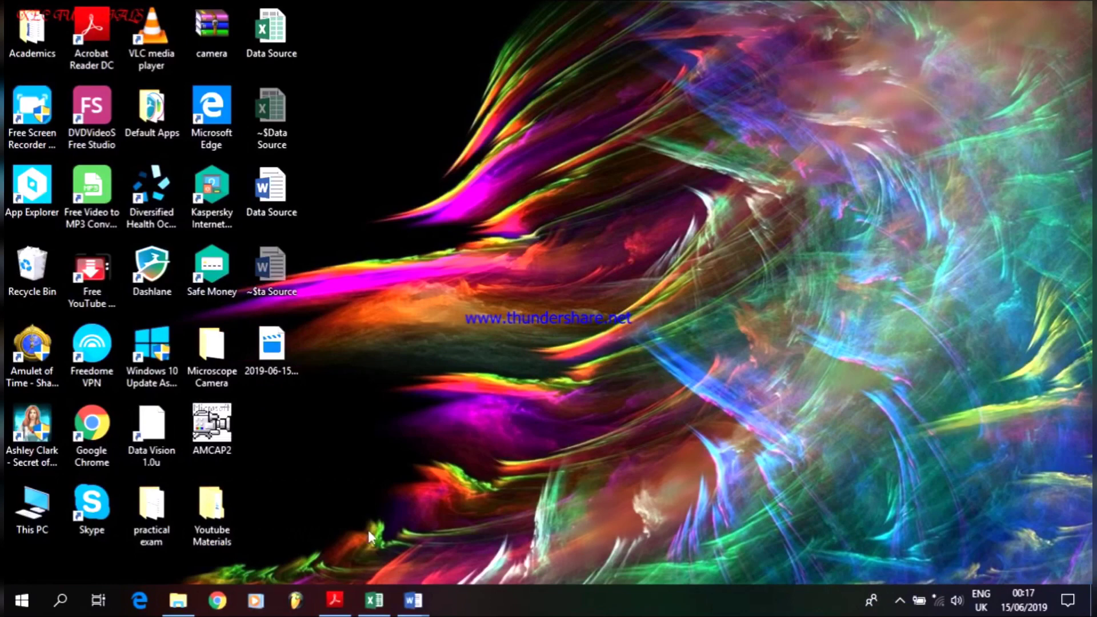
Step: Switch to Excel and close the Data Source workbook
{"action": "left_click", "coordinate": [375, 600]}
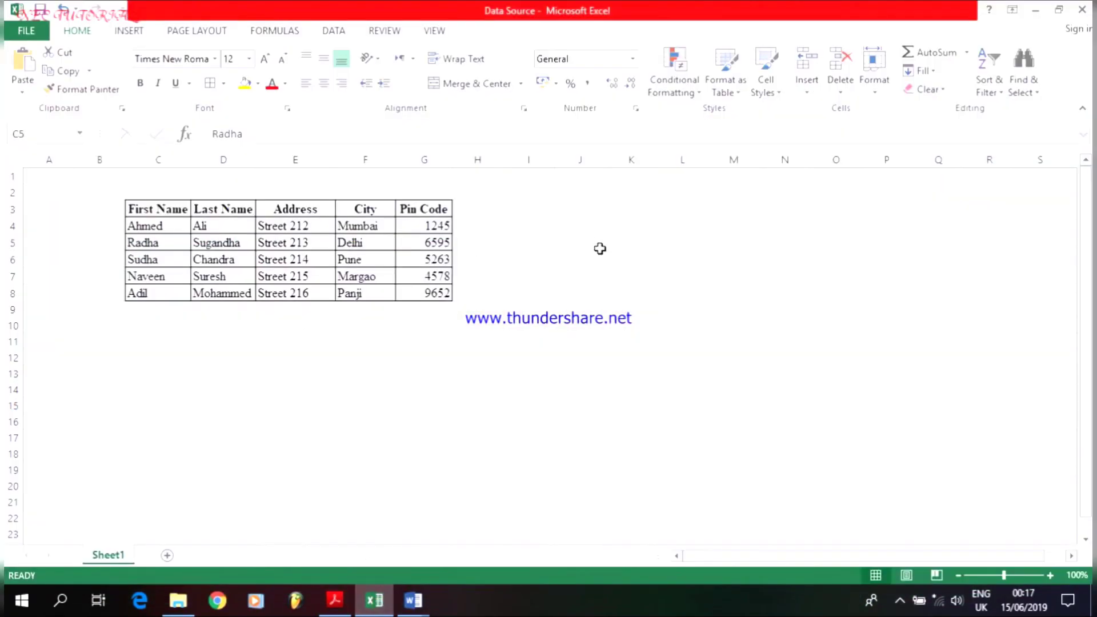
{"action": "left_click", "coordinate": [1082, 10]}
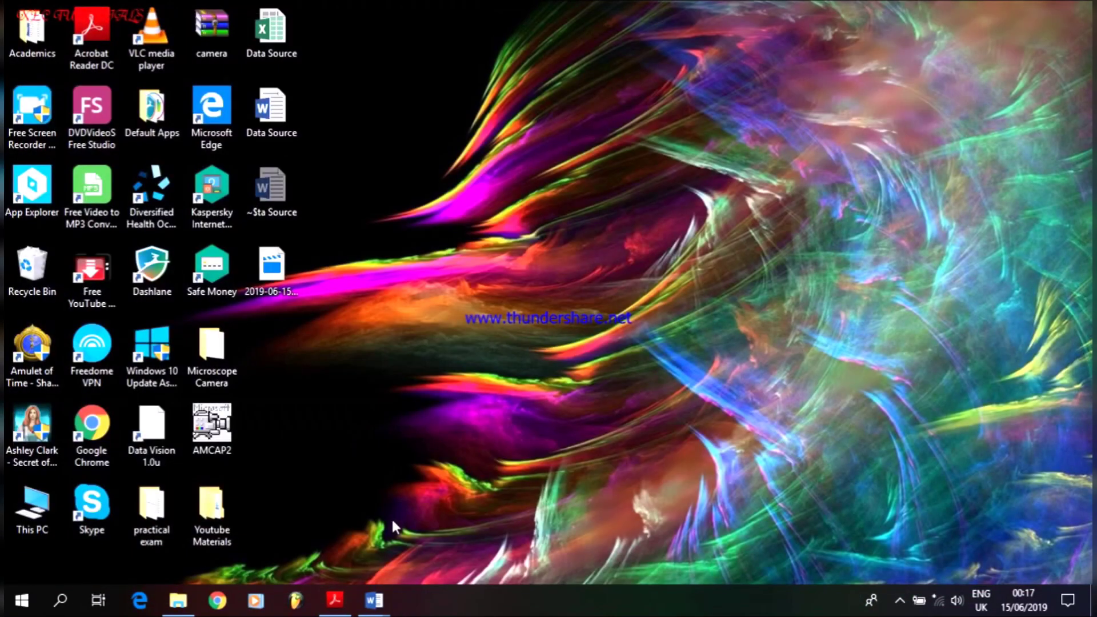
Step: Search the PDF in Acrobat Reader for further "mail merge" tasks, read the one using 'Invitation' and 'Invitees', and minimise the PDF
{"action": "left_click", "coordinate": [335, 600]}
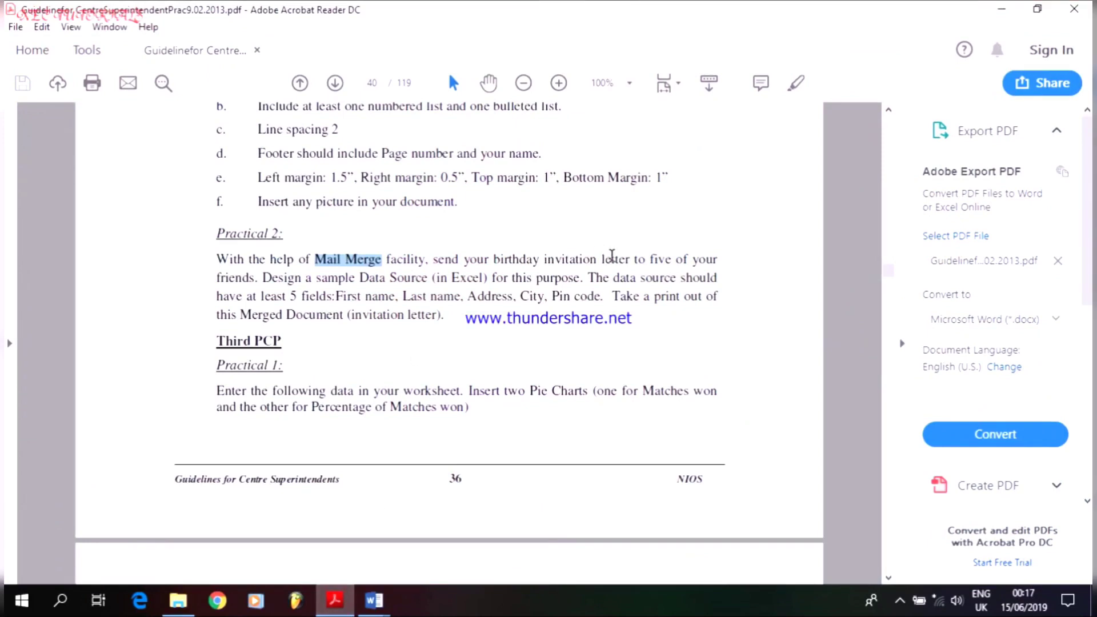
{"action": "key", "text": "ctrl+f"}
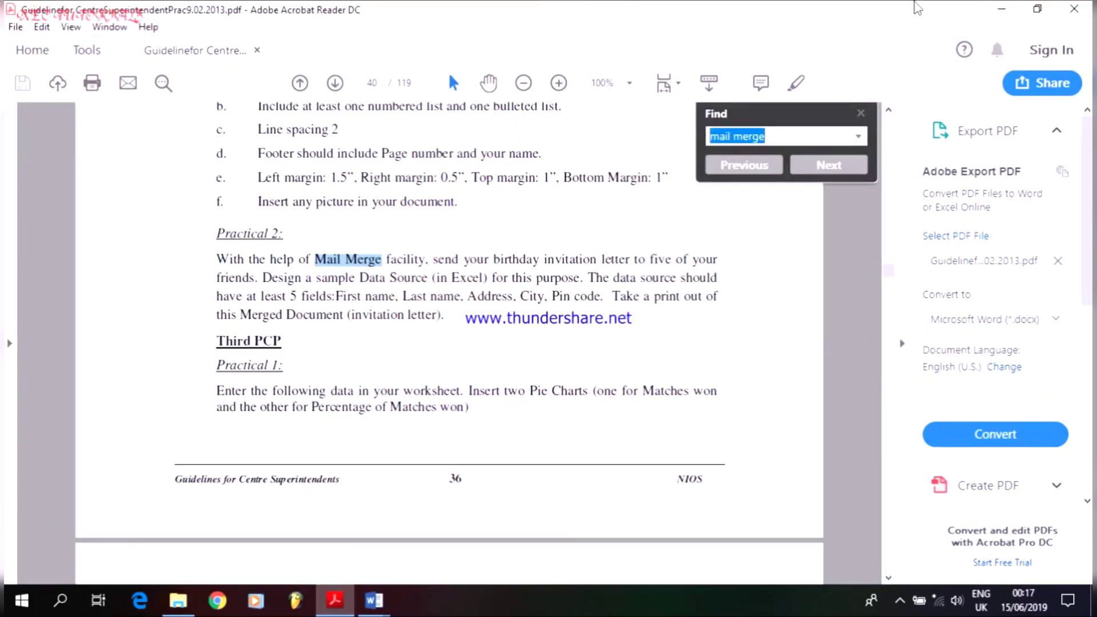
{"action": "left_click", "coordinate": [828, 165]}
{"action": "left_click", "coordinate": [828, 165]}
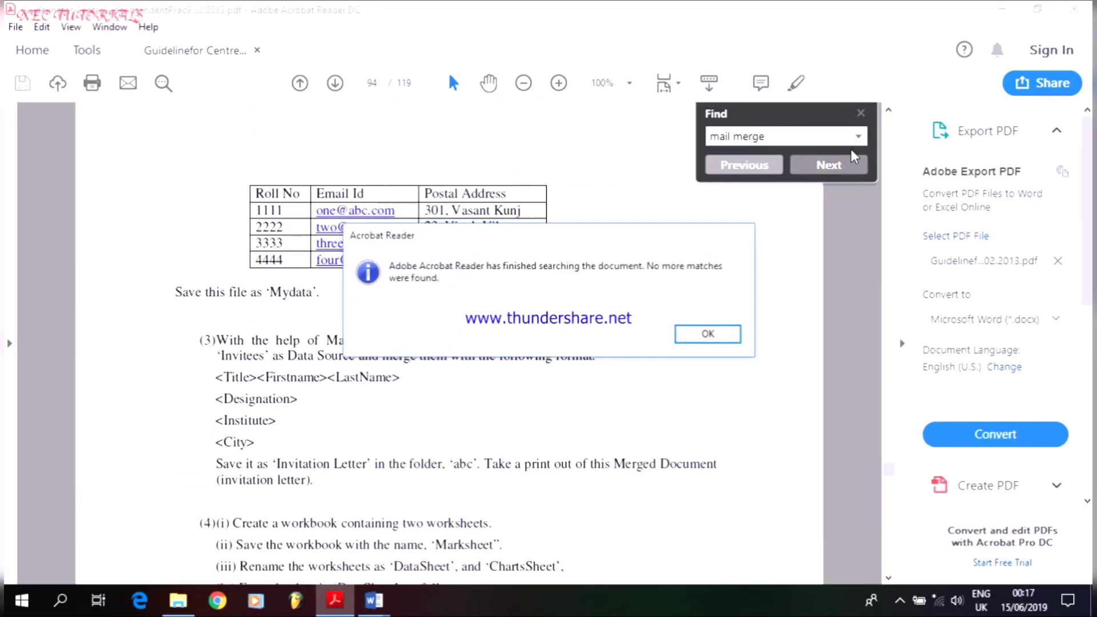
{"action": "left_click", "coordinate": [708, 333]}
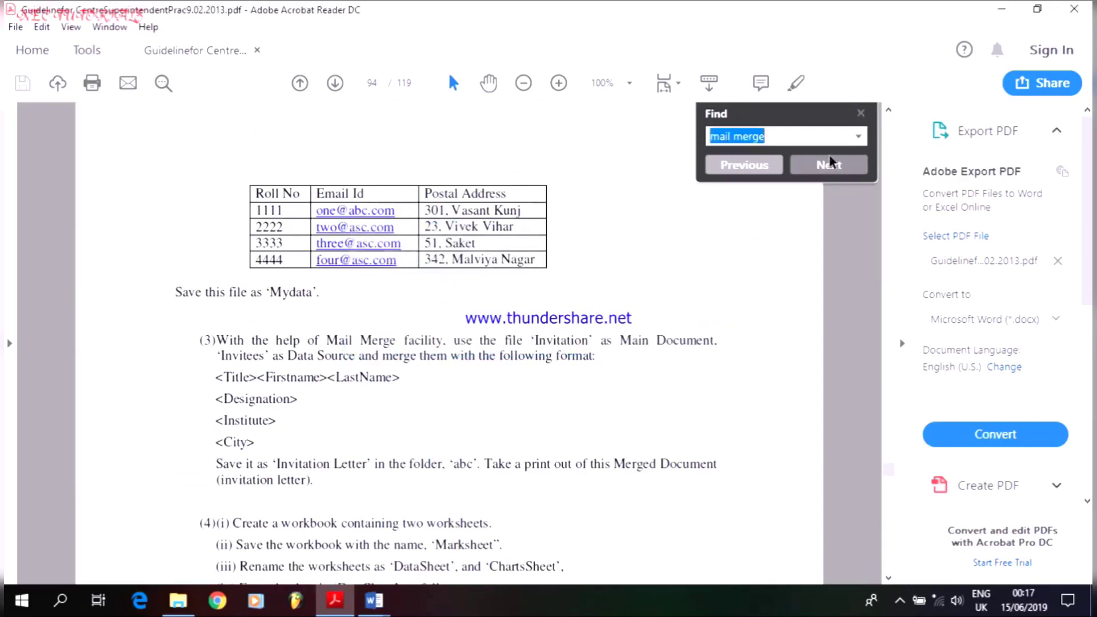
{"action": "left_click", "coordinate": [861, 113]}
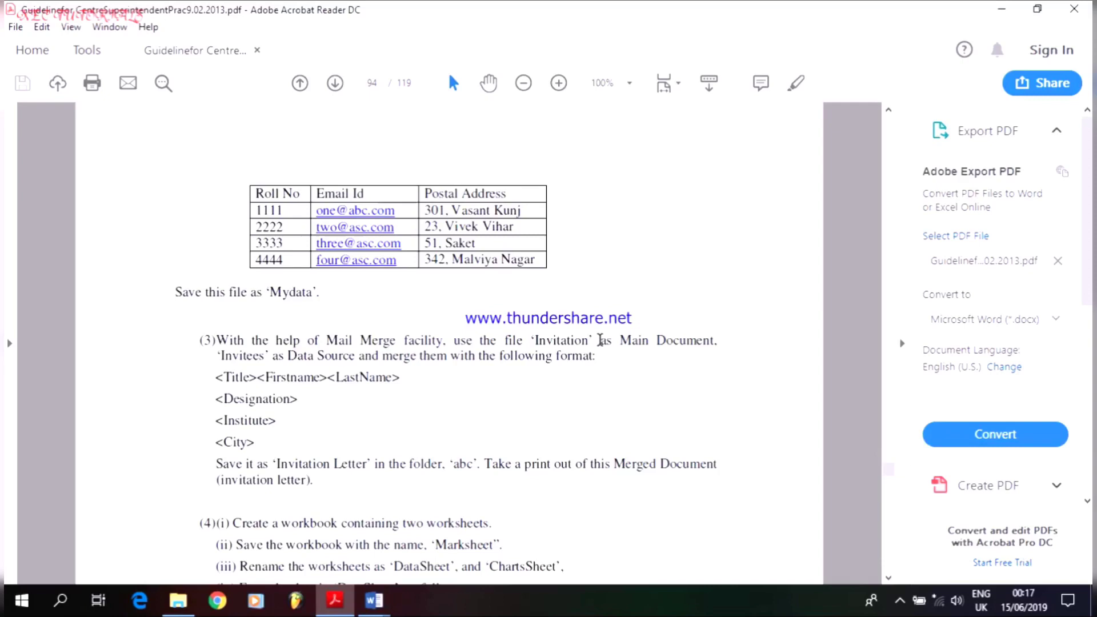
{"action": "scroll", "coordinate": [600, 340], "scroll_direction": "up", "scroll_amount": 5}
{"action": "scroll", "coordinate": [602, 343], "scroll_direction": "down", "scroll_amount": 4}
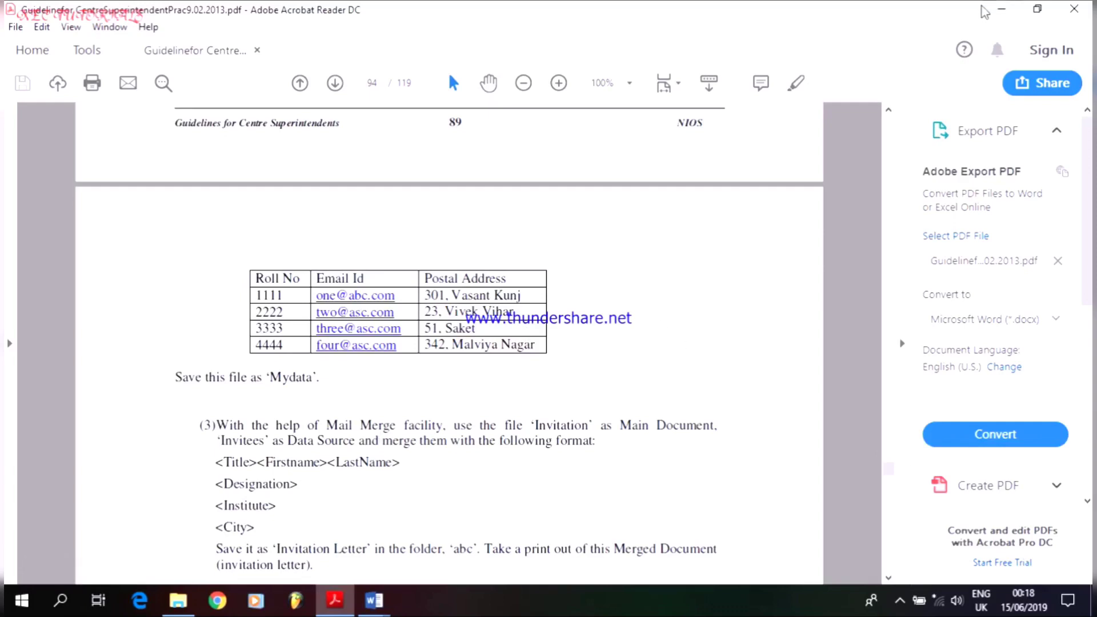
{"action": "left_click", "coordinate": [1002, 9]}
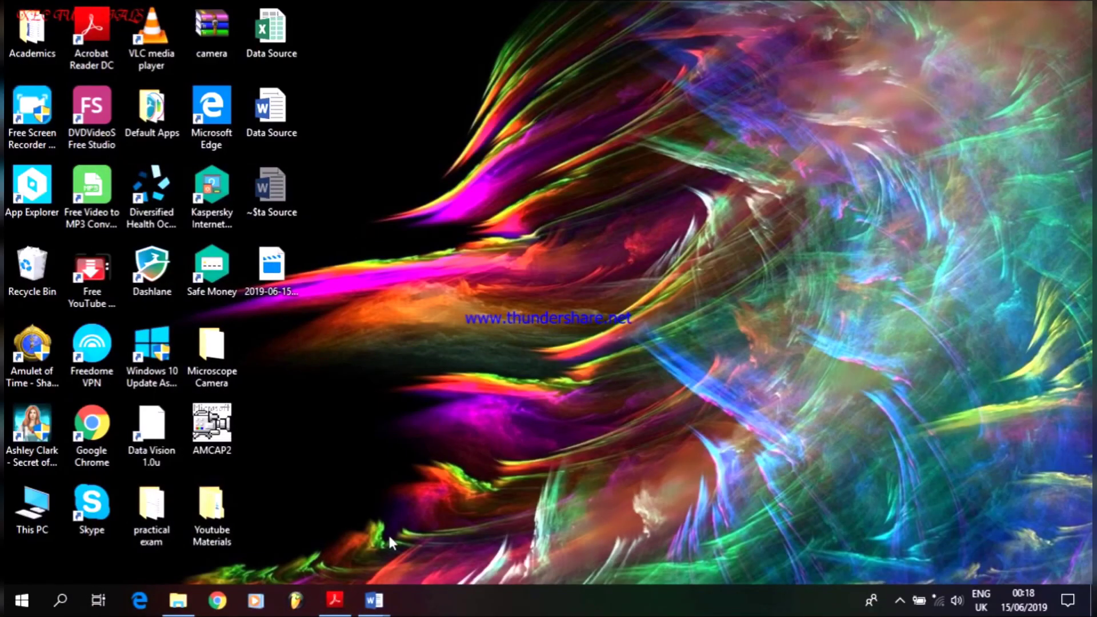
Step: Switch to the Data Source document in Word, review its table of recipients, and minimise it
{"action": "mouse_move", "coordinate": [374, 600]}
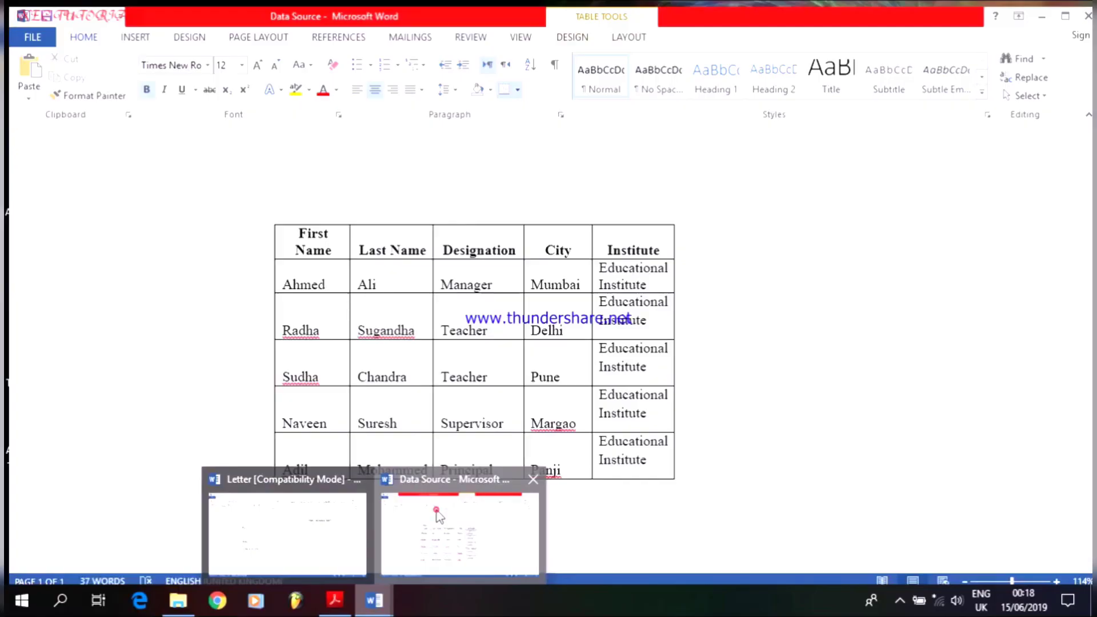
{"action": "left_click", "coordinate": [439, 516]}
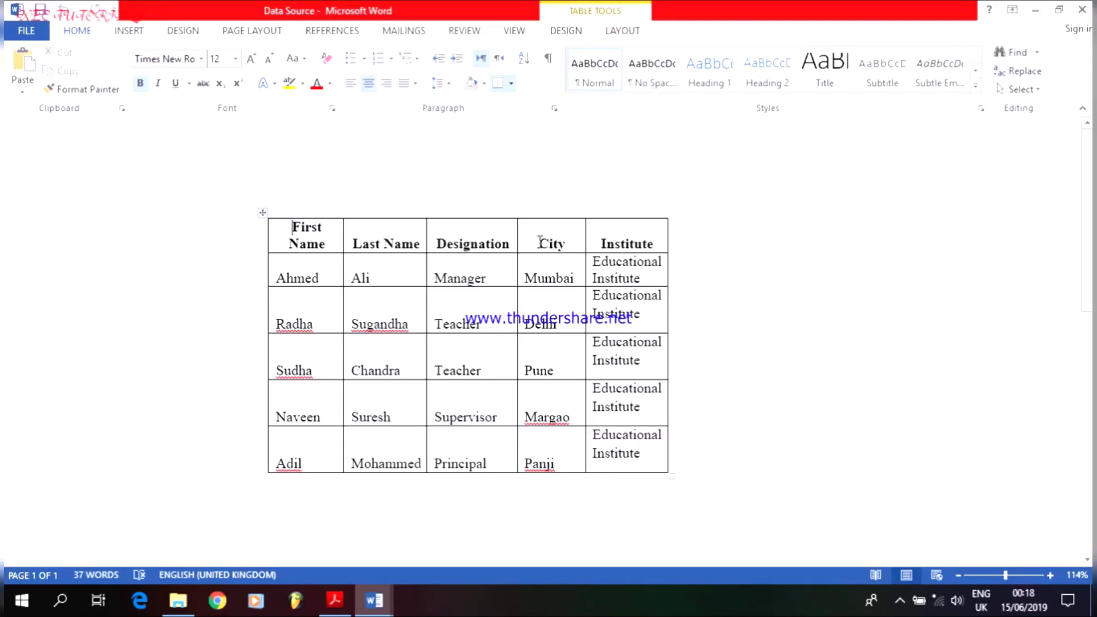
{"action": "left_click", "coordinate": [1035, 11]}
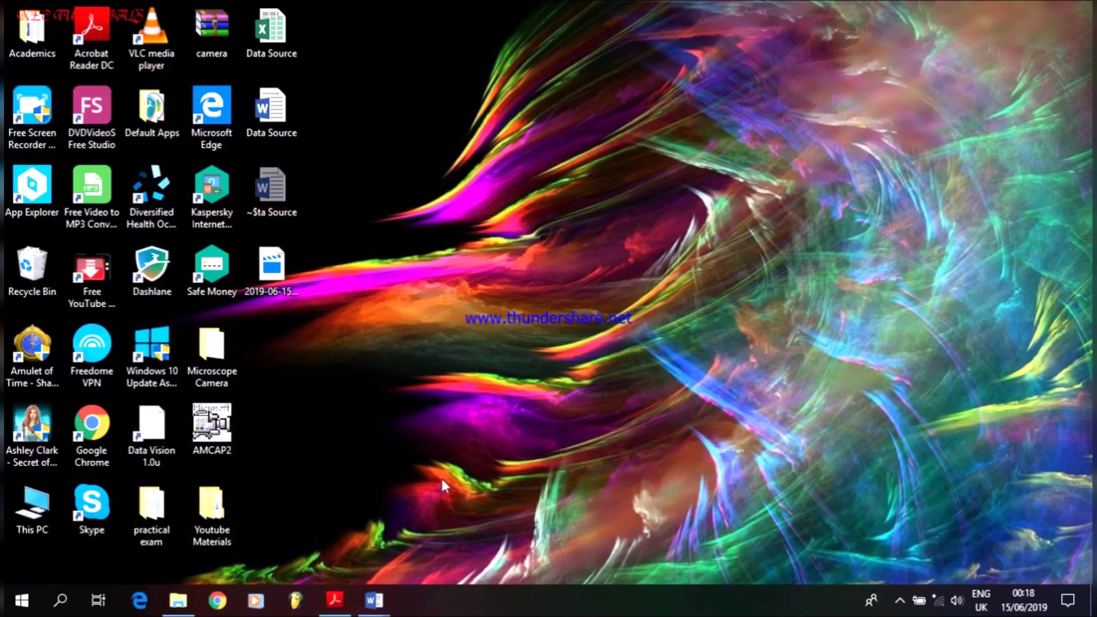
Step: Switch to the Letter document and place the cursor on the empty line below "To"
{"action": "left_click", "coordinate": [374, 600]}
{"action": "left_click", "coordinate": [308, 496]}
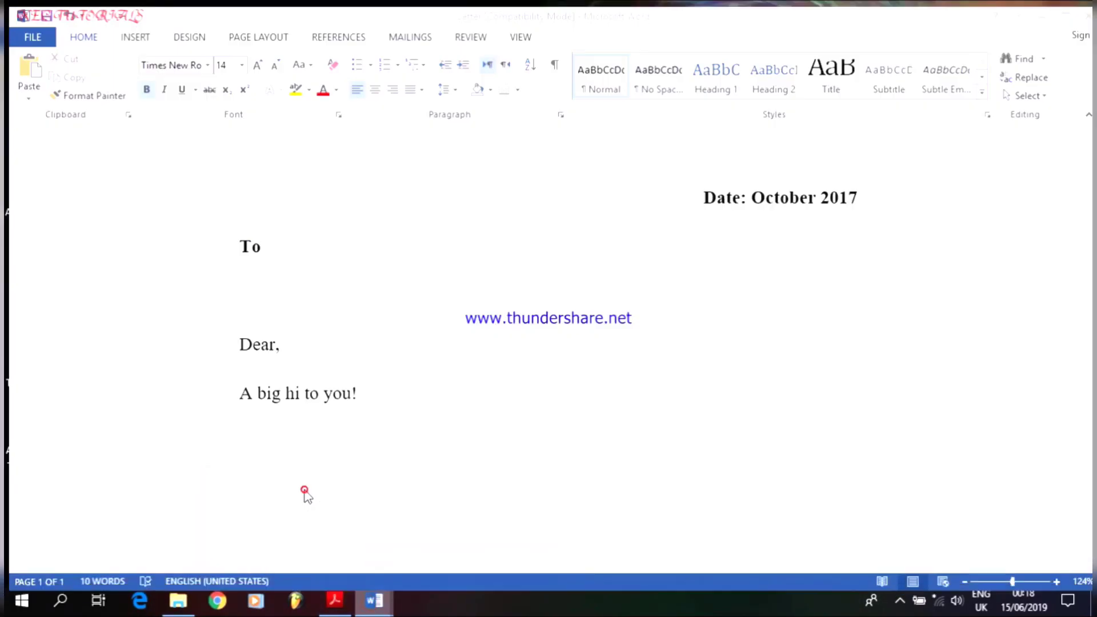
{"action": "left_click", "coordinate": [262, 269]}
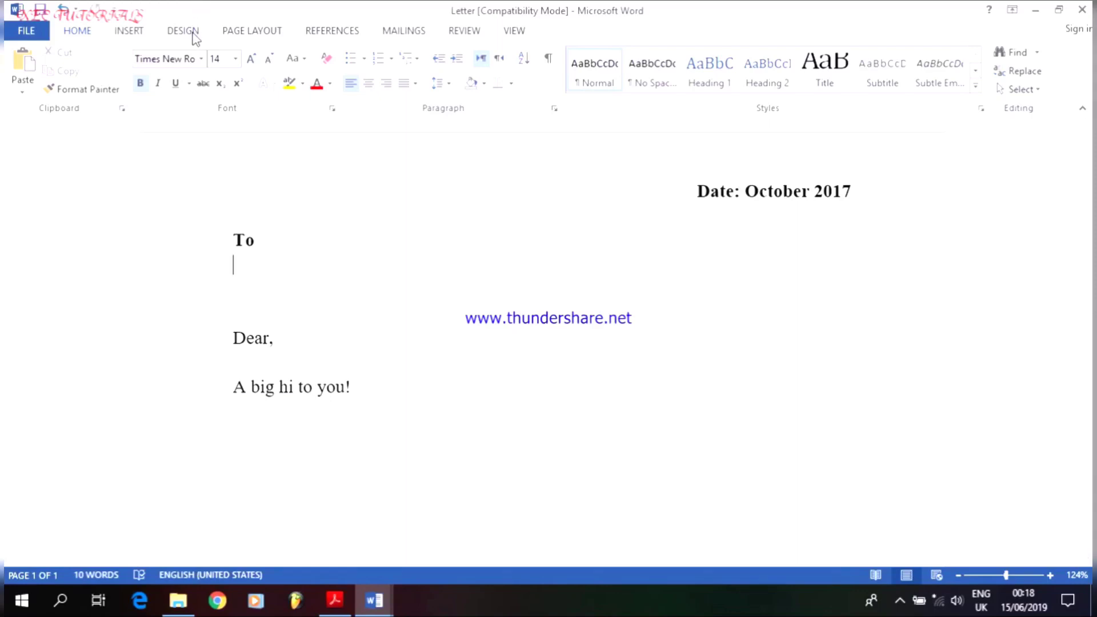
Step: Start the Step-by-Step Mail Merge Wizard and go back to its document type stage
{"action": "left_click", "coordinate": [402, 35]}
{"action": "left_click", "coordinate": [114, 83]}
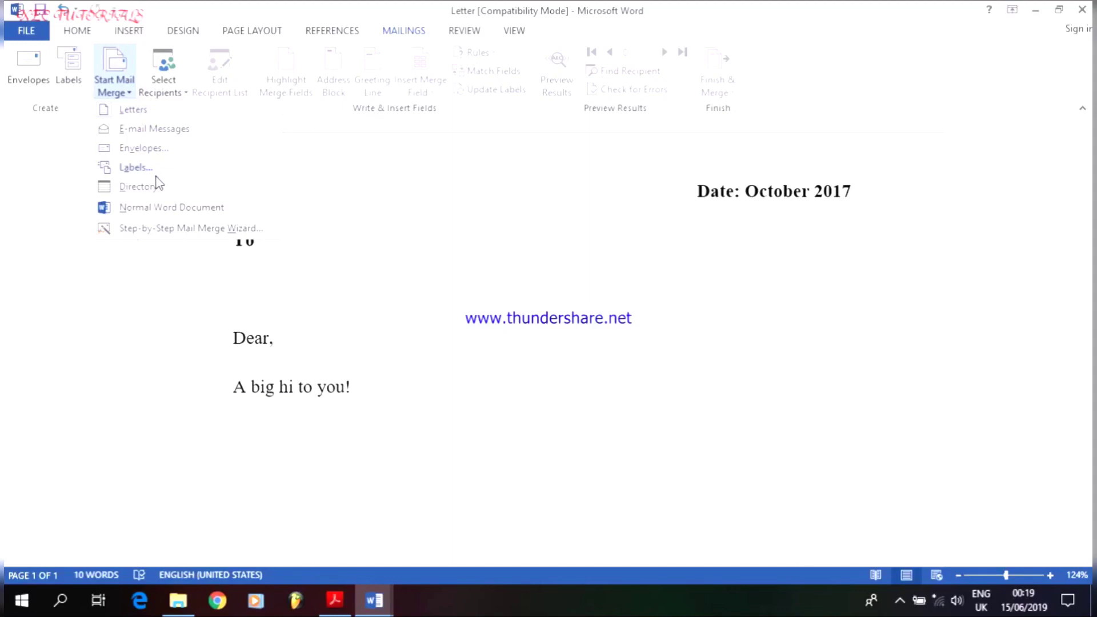
{"action": "left_click", "coordinate": [172, 230]}
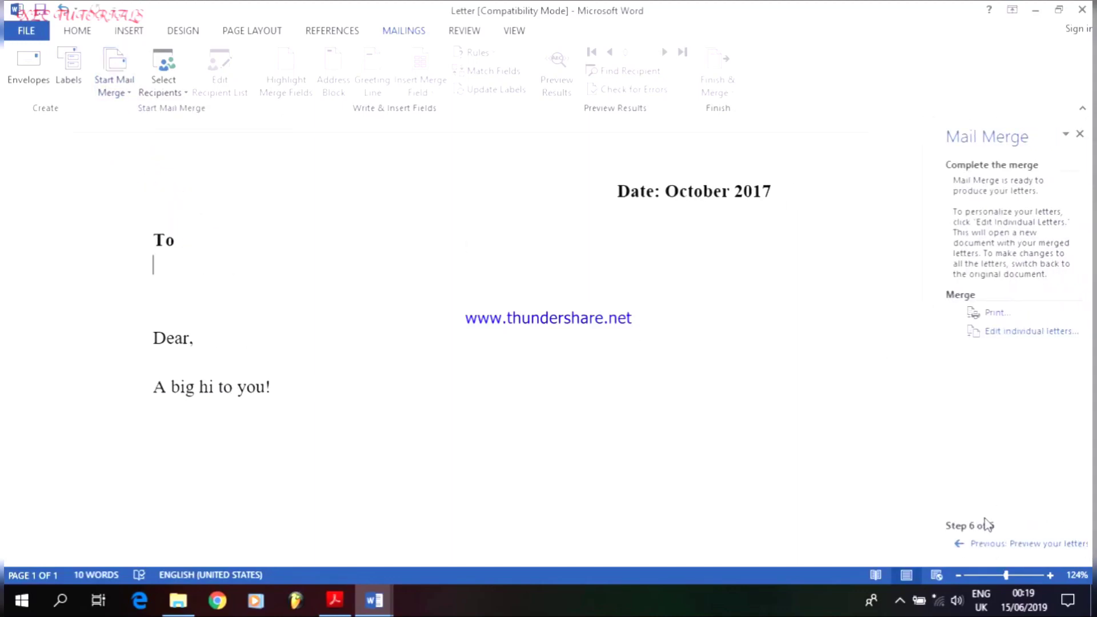
{"action": "double_click", "coordinate": [973, 544]}
{"action": "double_click", "coordinate": [973, 543]}
{"action": "left_click", "coordinate": [973, 544]}
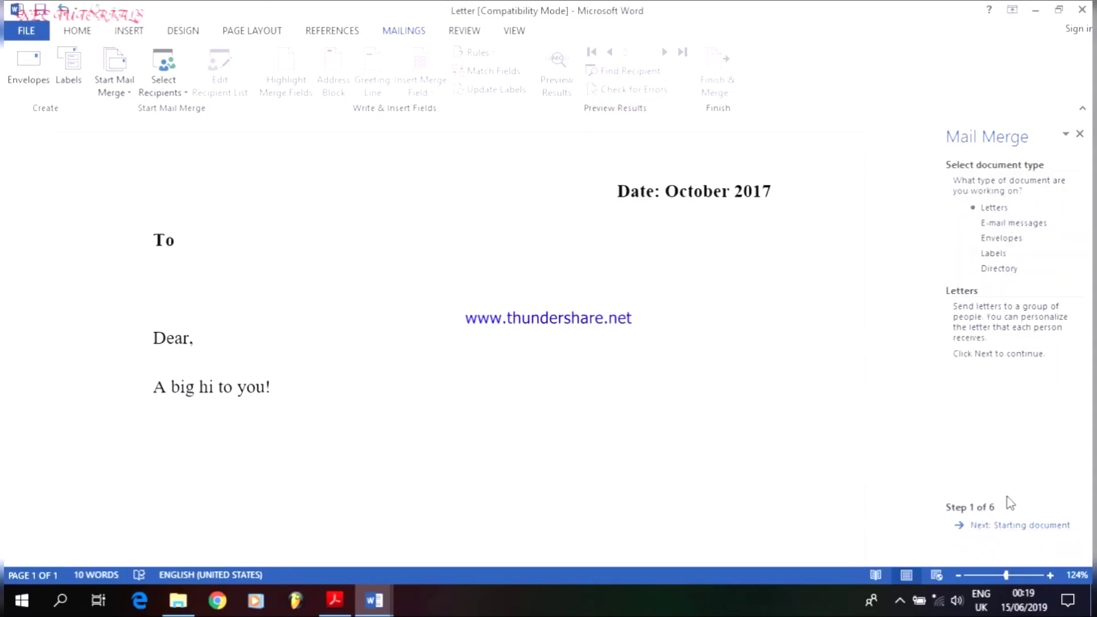
Step: Keep Letters and the current document, and load the Word file Data Source from the Desktop as the recipient list, accepting all recipients
{"action": "left_click", "coordinate": [1002, 526]}
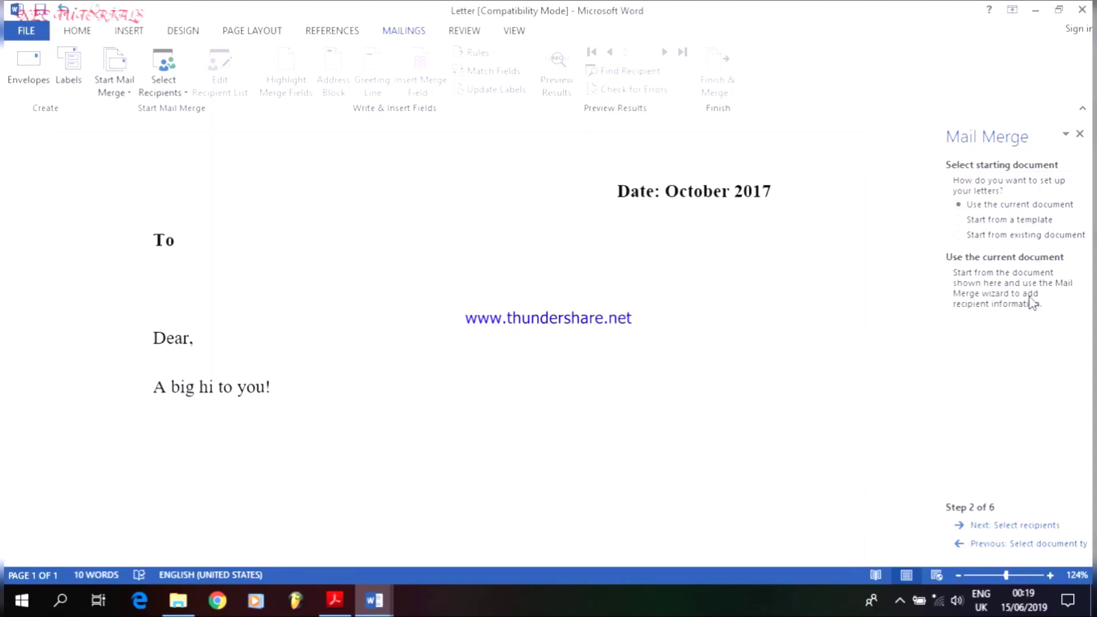
{"action": "left_click", "coordinate": [1006, 528]}
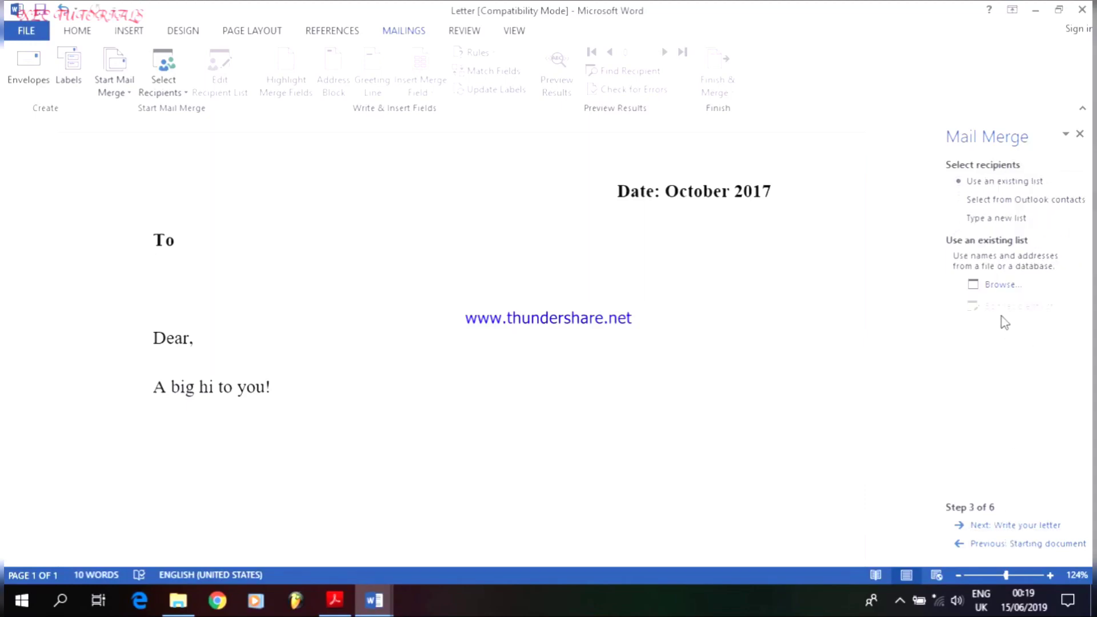
{"action": "left_click", "coordinate": [998, 286]}
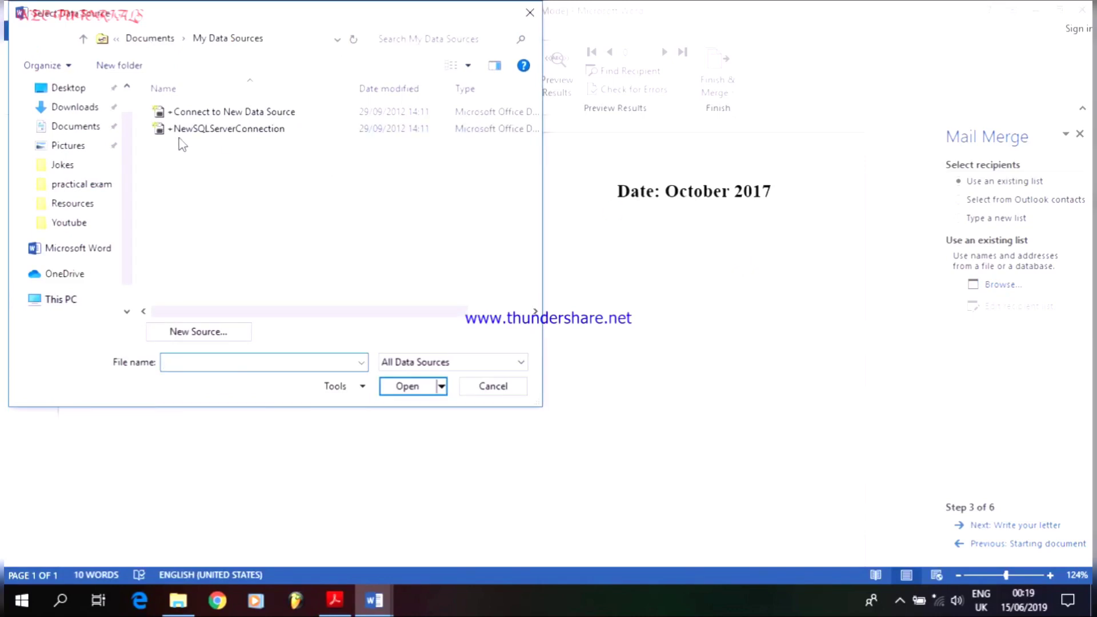
{"action": "left_click", "coordinate": [87, 92]}
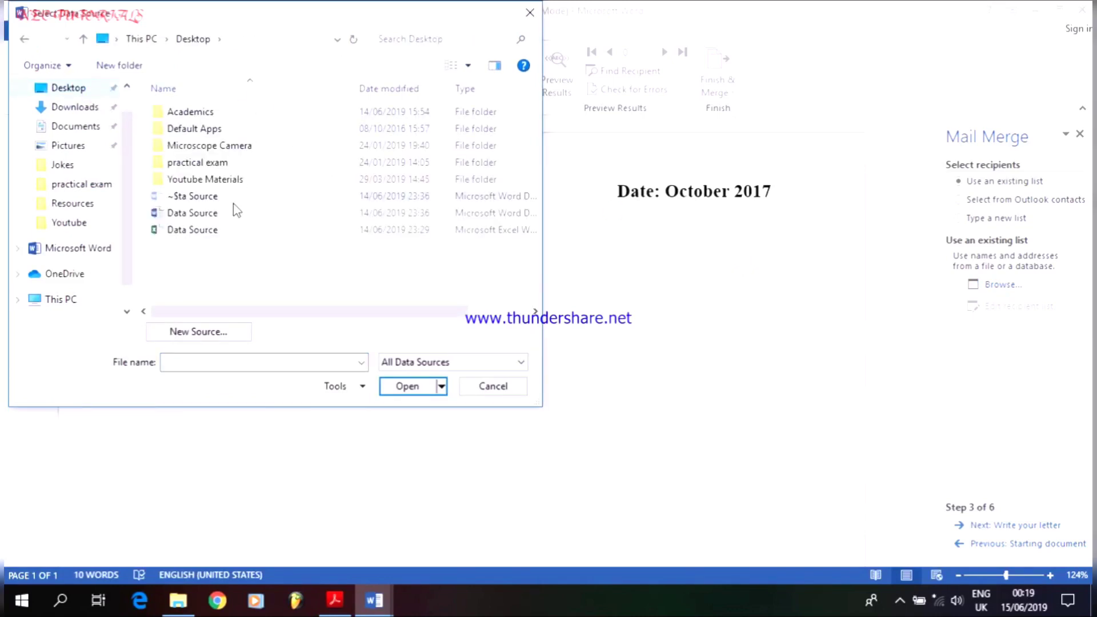
{"action": "left_click", "coordinate": [222, 217]}
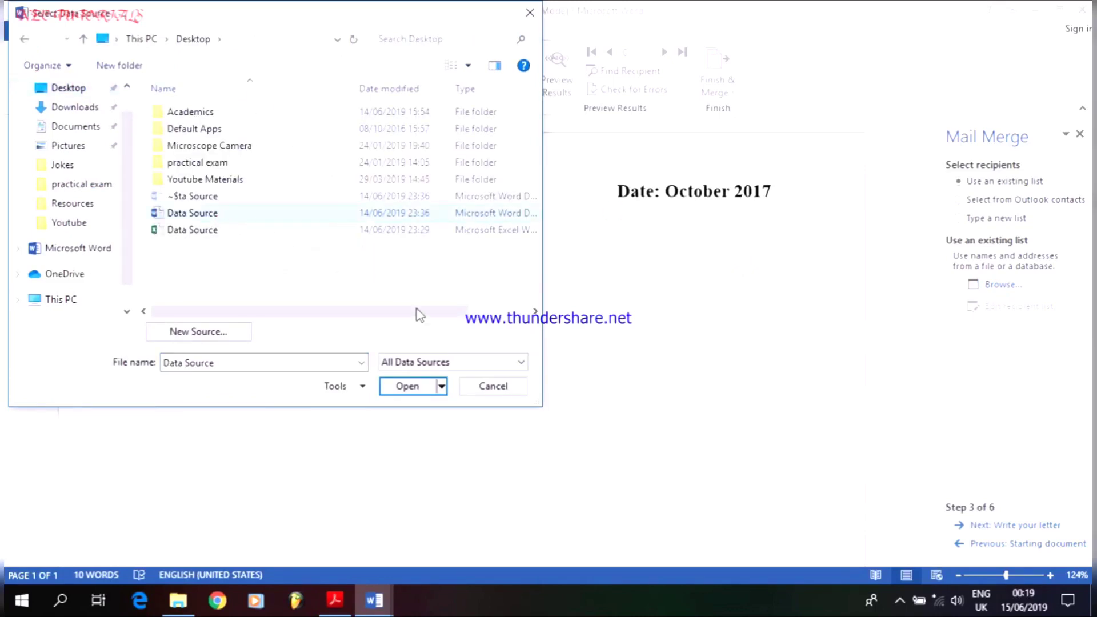
{"action": "left_click", "coordinate": [411, 386]}
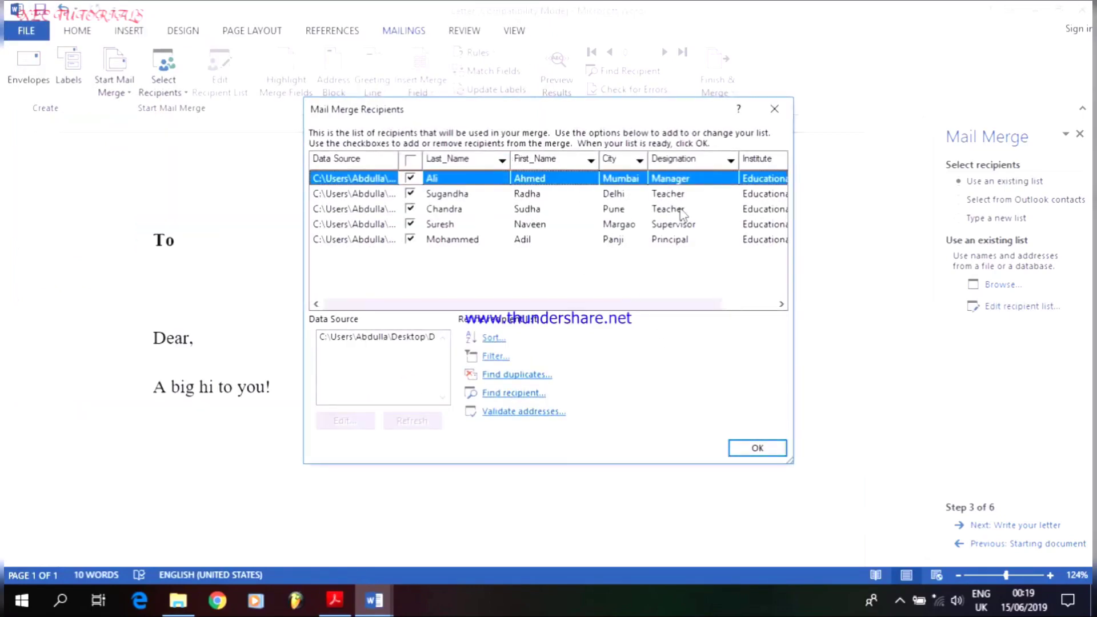
{"action": "left_click", "coordinate": [746, 446]}
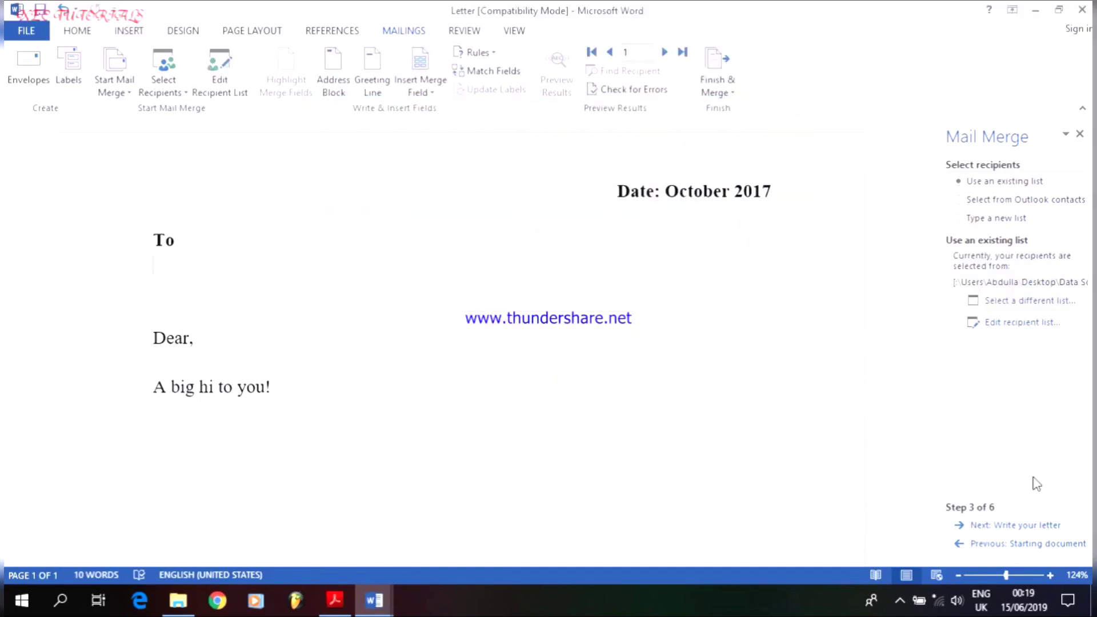
Step: Advance the wizard to Write your letter and open the address block settings
{"action": "left_click", "coordinate": [1012, 526]}
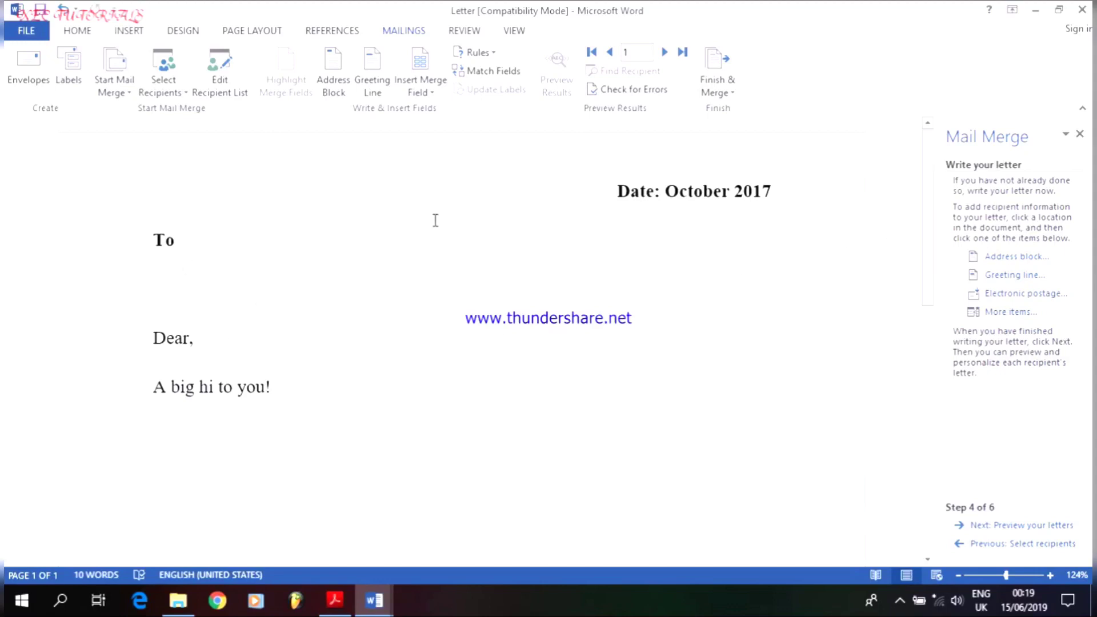
{"action": "left_click", "coordinate": [1019, 257]}
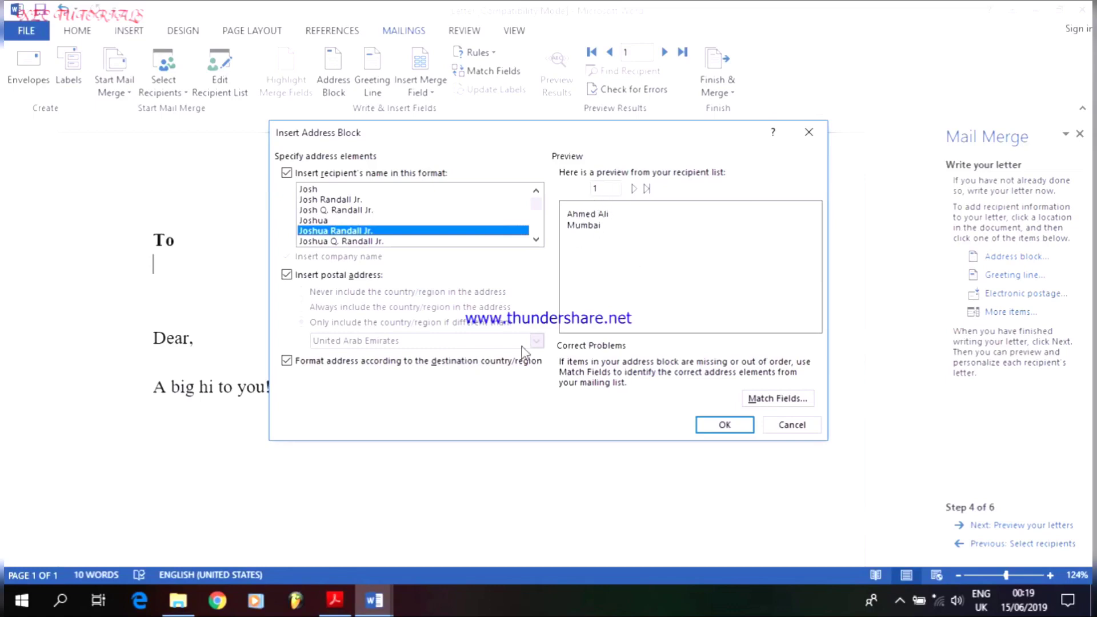
Step: Switch to the PDF in Acrobat Reader, read the merge format required by task (3), and minimise the PDF
{"action": "left_click", "coordinate": [335, 600]}
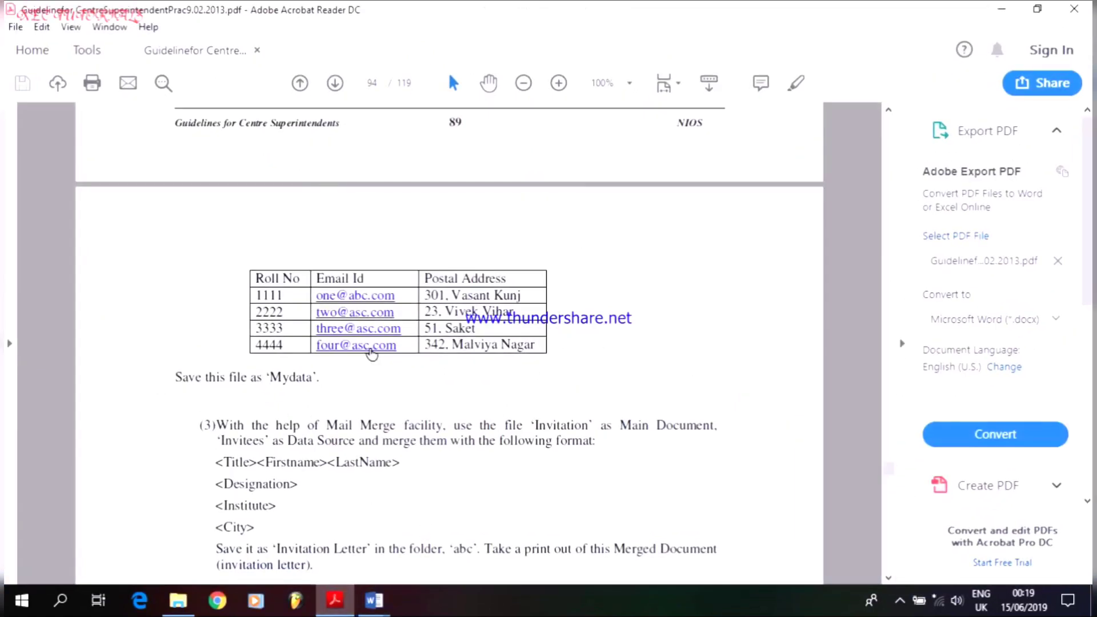
{"action": "scroll", "coordinate": [323, 457], "scroll_direction": "down", "scroll_amount": 5}
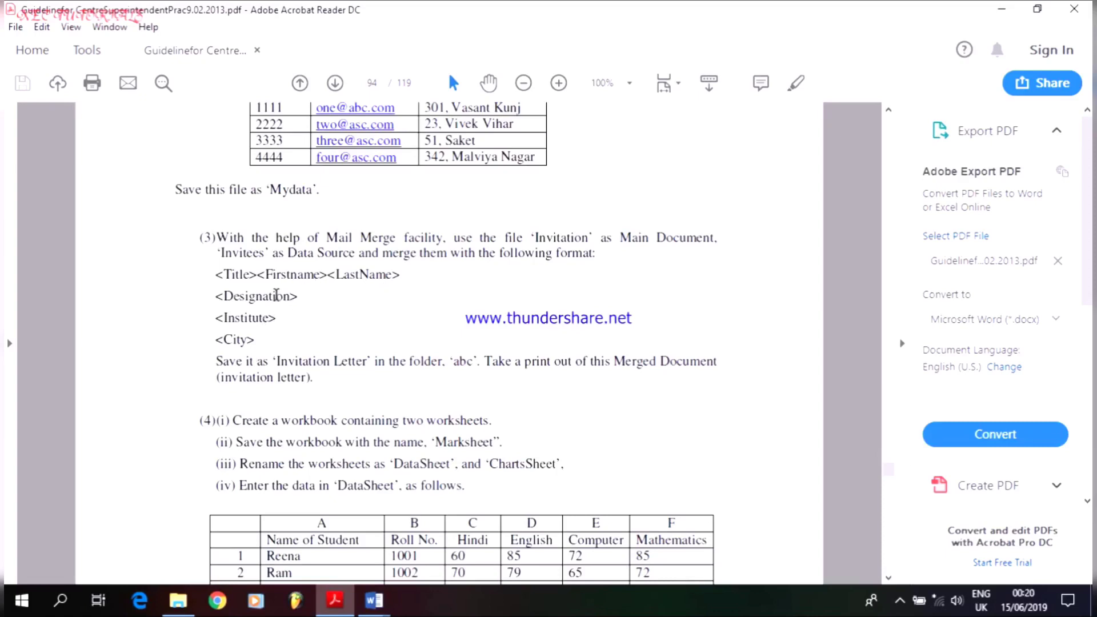
{"action": "left_click", "coordinate": [1002, 9]}
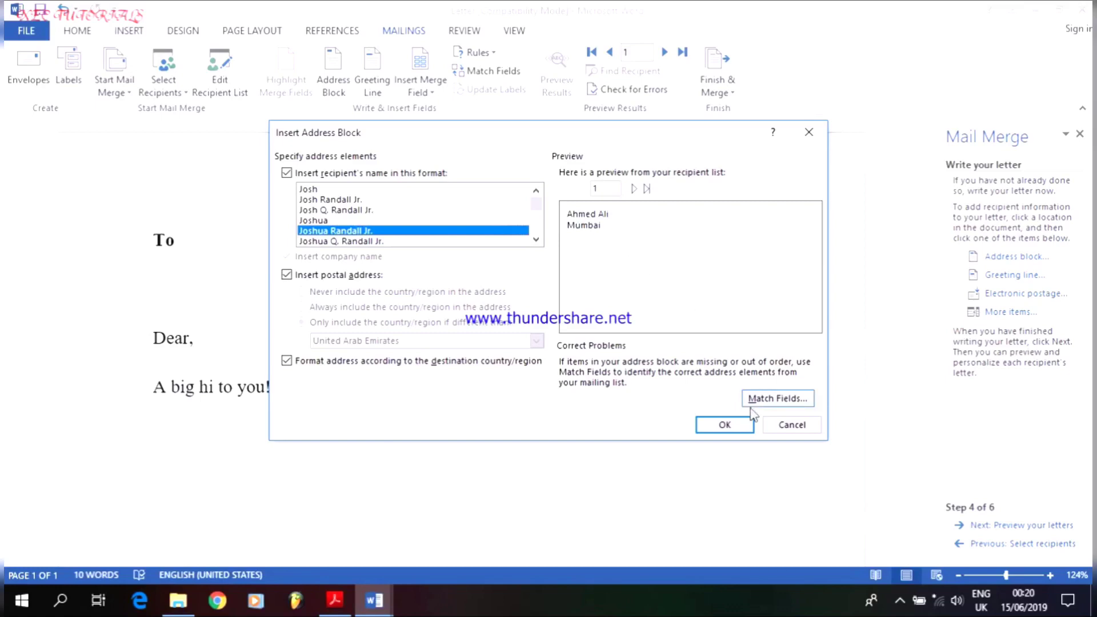
Step: Open Match Fields for the address block, look through the available fields, and match Company to Institute
{"action": "left_click", "coordinate": [780, 400]}
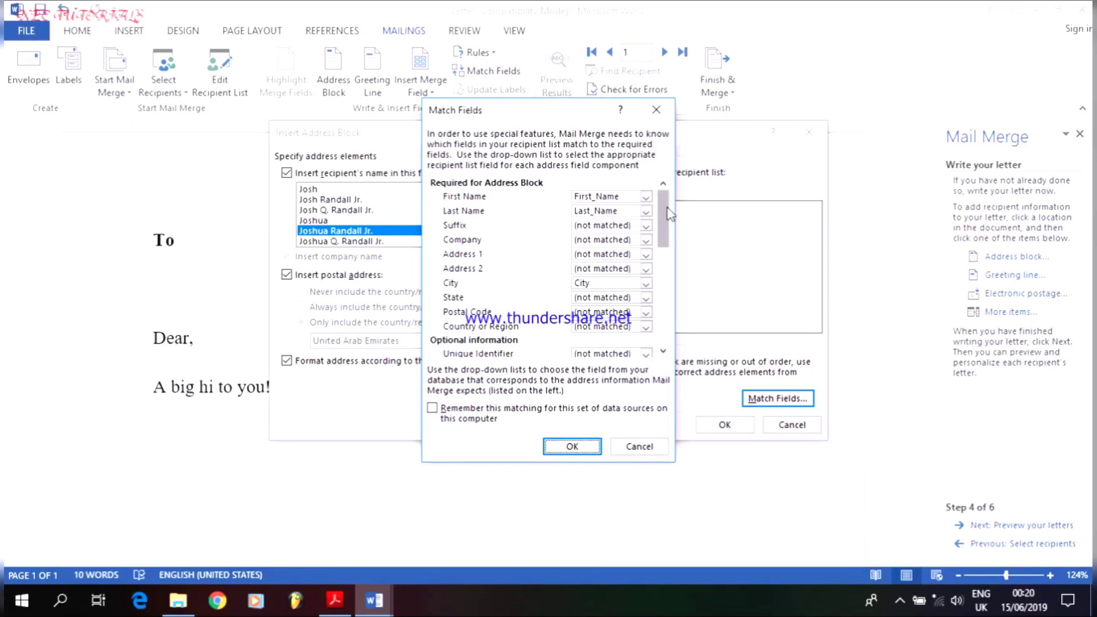
{"action": "left_click_drag", "start_coordinate": [669, 215], "coordinate": [670, 262]}
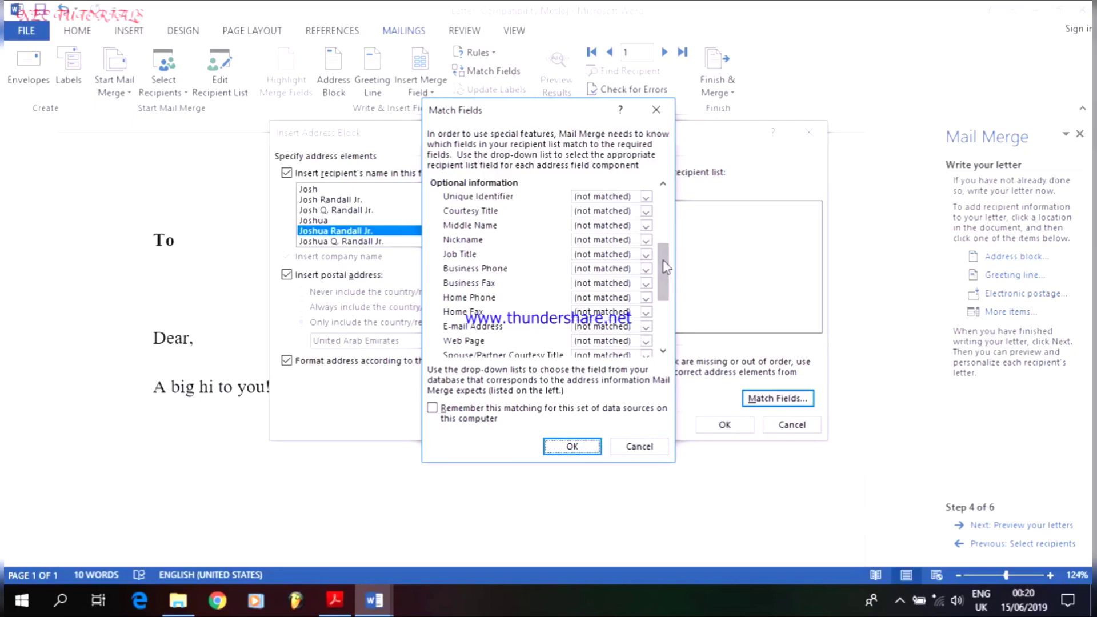
{"action": "left_click_drag", "start_coordinate": [664, 263], "coordinate": [663, 224]}
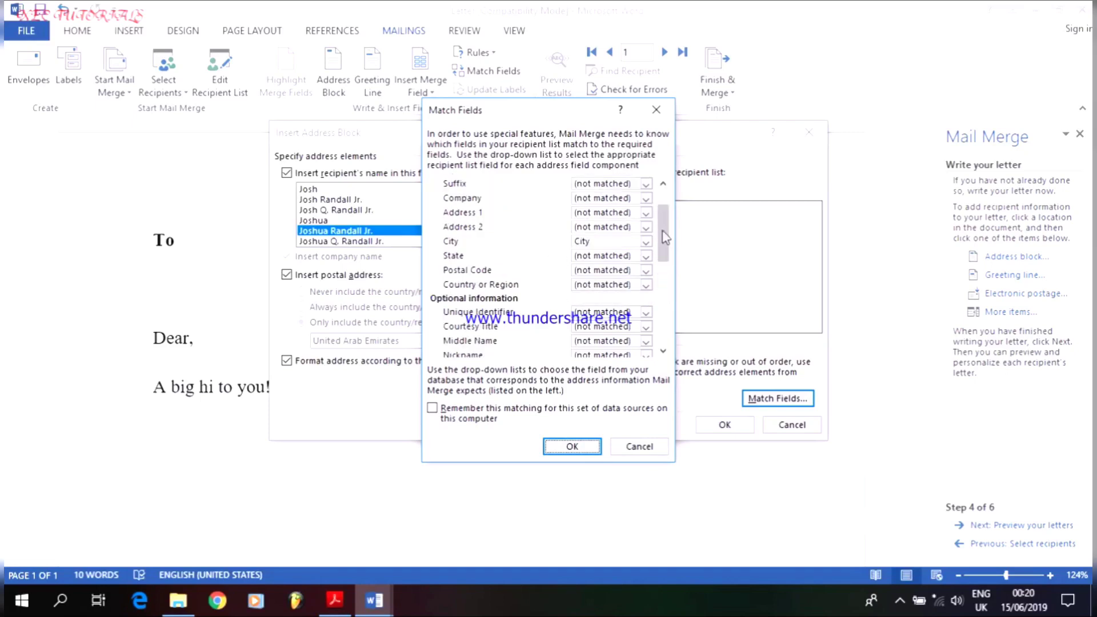
{"action": "left_click_drag", "start_coordinate": [661, 216], "coordinate": [669, 248]}
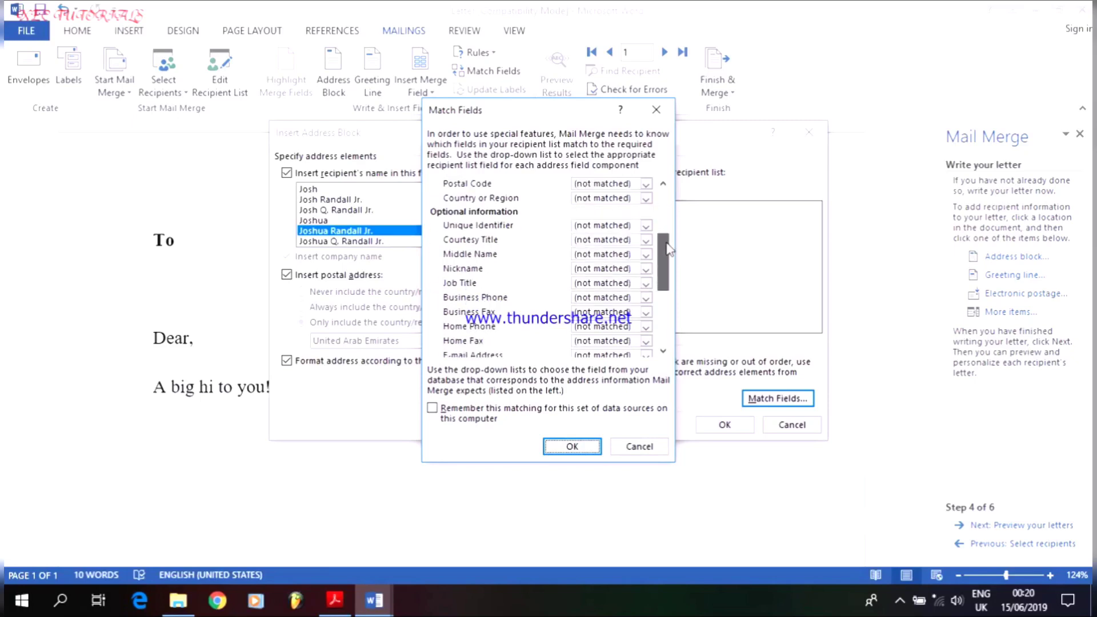
{"action": "left_click_drag", "start_coordinate": [670, 250], "coordinate": [655, 230]}
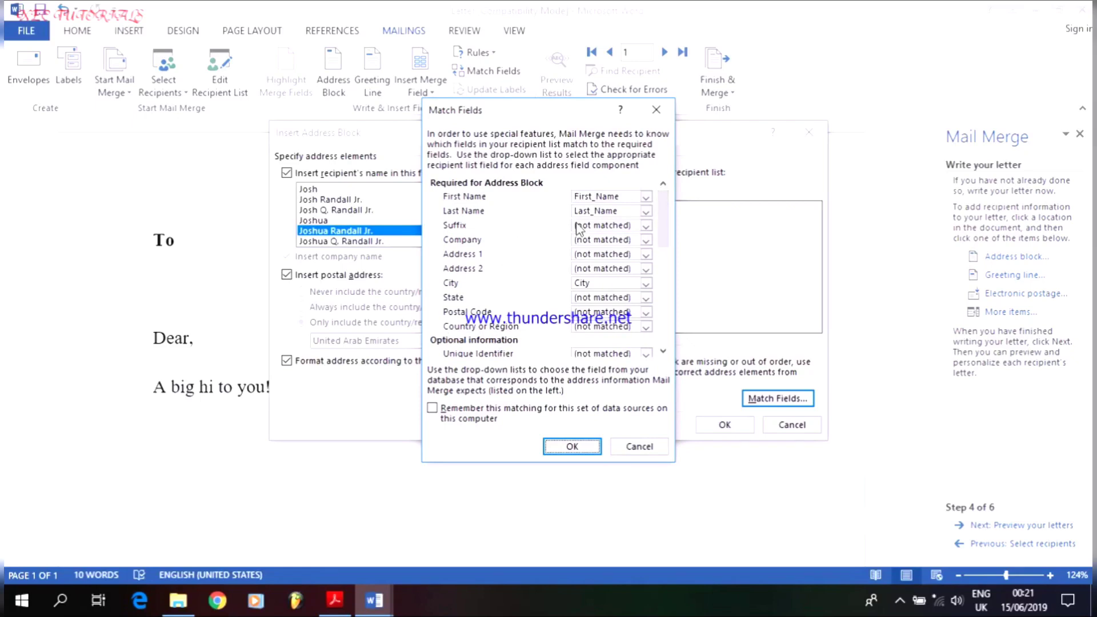
{"action": "left_click", "coordinate": [648, 242]}
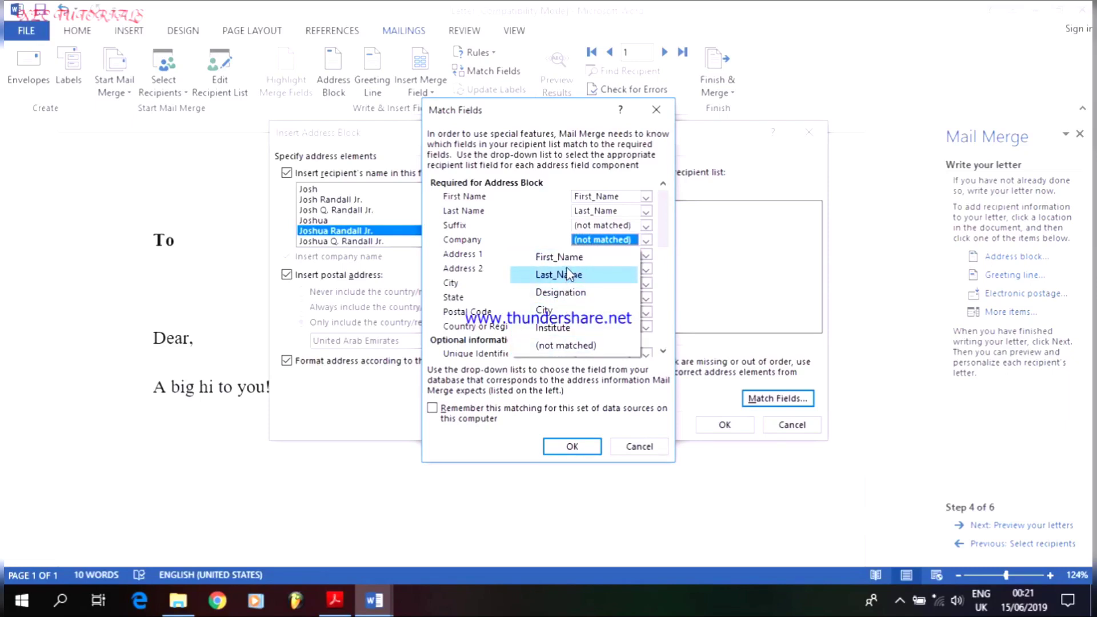
{"action": "left_click", "coordinate": [568, 328]}
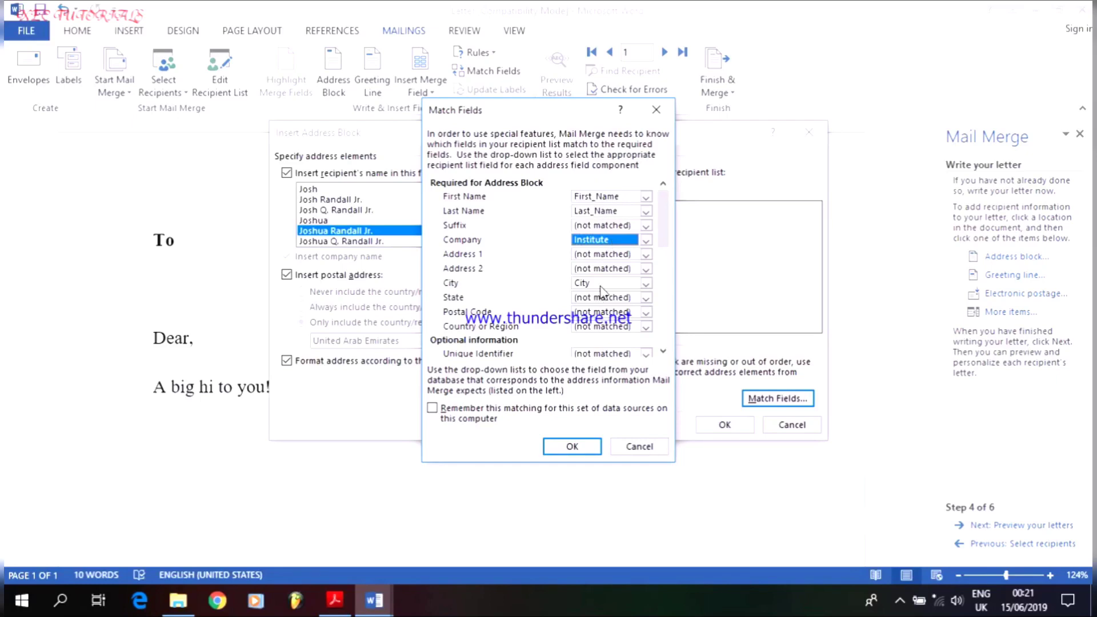
Step: Match the optional Department field to Designation
{"action": "left_click_drag", "start_coordinate": [665, 225], "coordinate": [660, 320]}
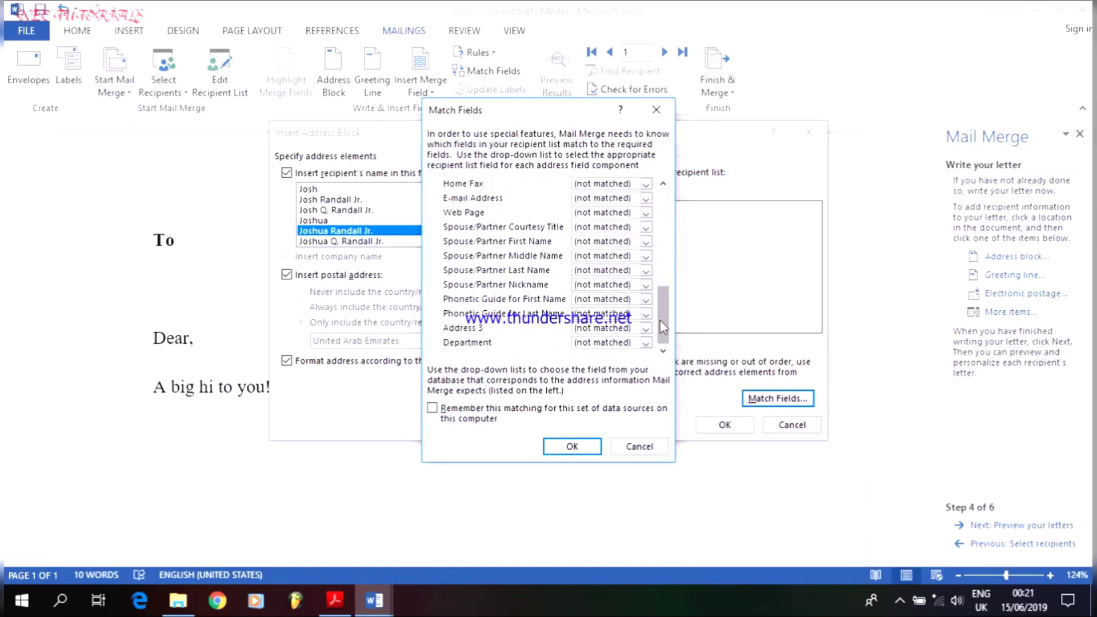
{"action": "left_click", "coordinate": [645, 344]}
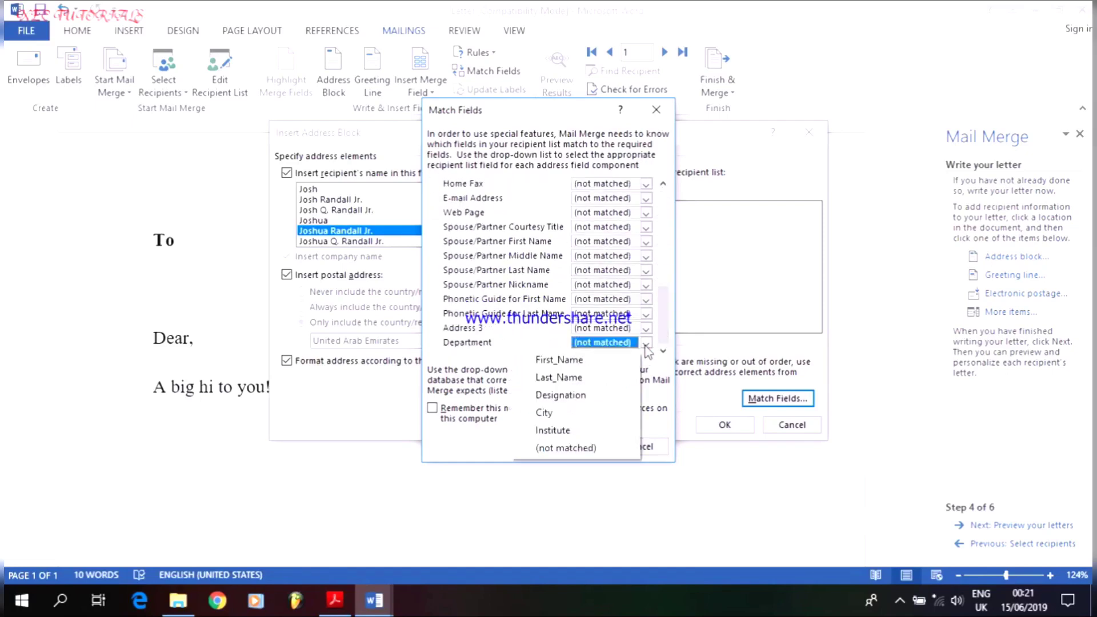
{"action": "left_click", "coordinate": [577, 395]}
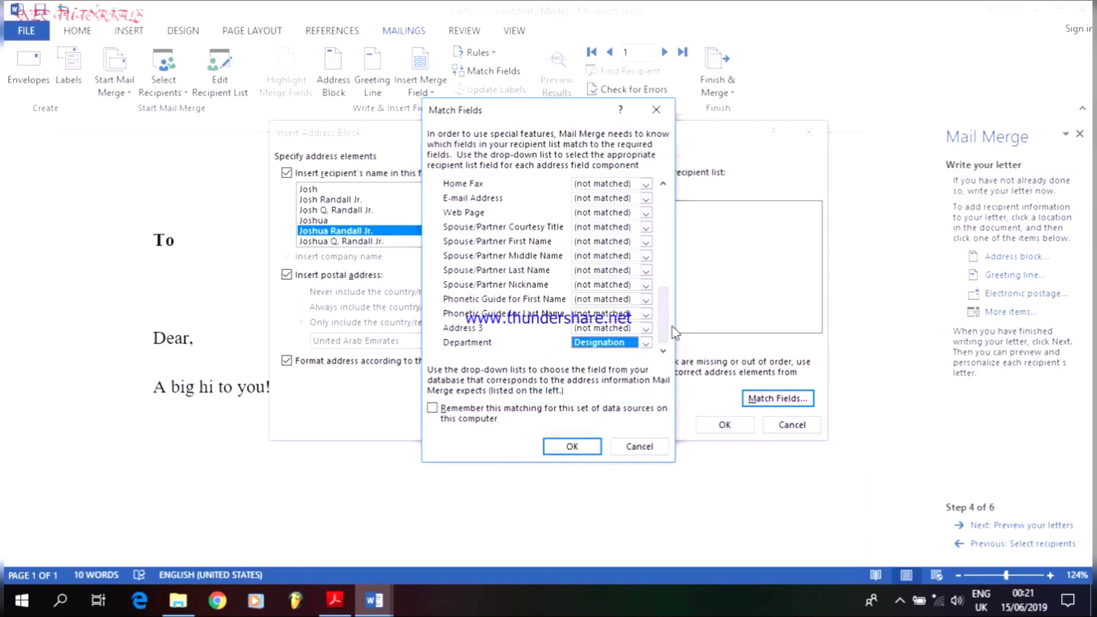
Step: Match the optional Job Title field to Designation and apply the field matching
{"action": "left_click_drag", "start_coordinate": [671, 330], "coordinate": [668, 298]}
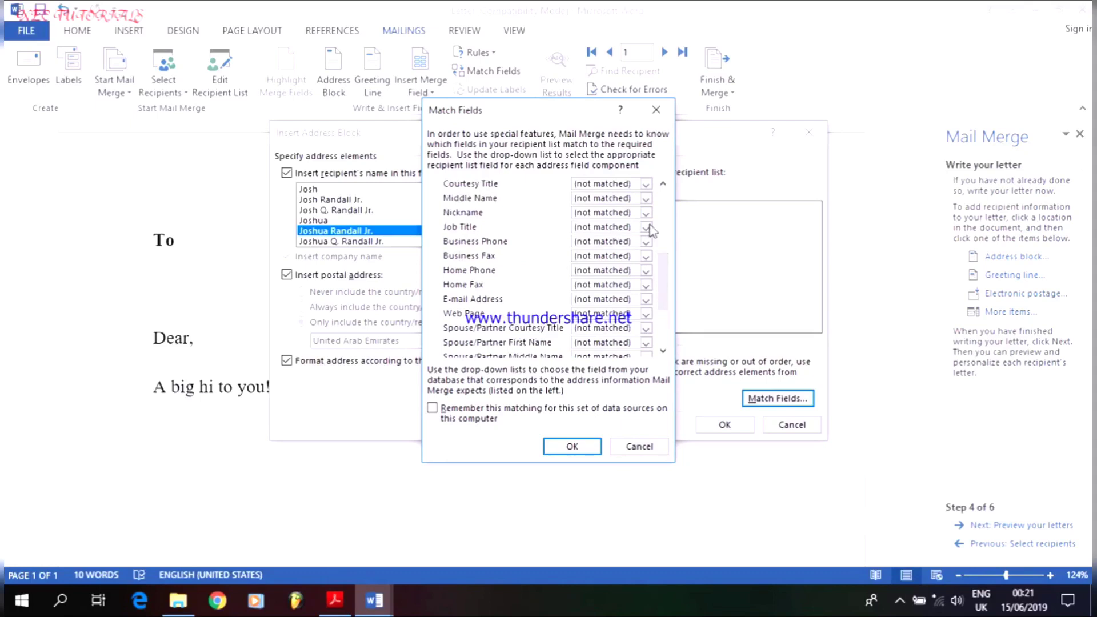
{"action": "left_click", "coordinate": [648, 228]}
{"action": "left_click", "coordinate": [595, 279]}
{"action": "left_click", "coordinate": [662, 295]}
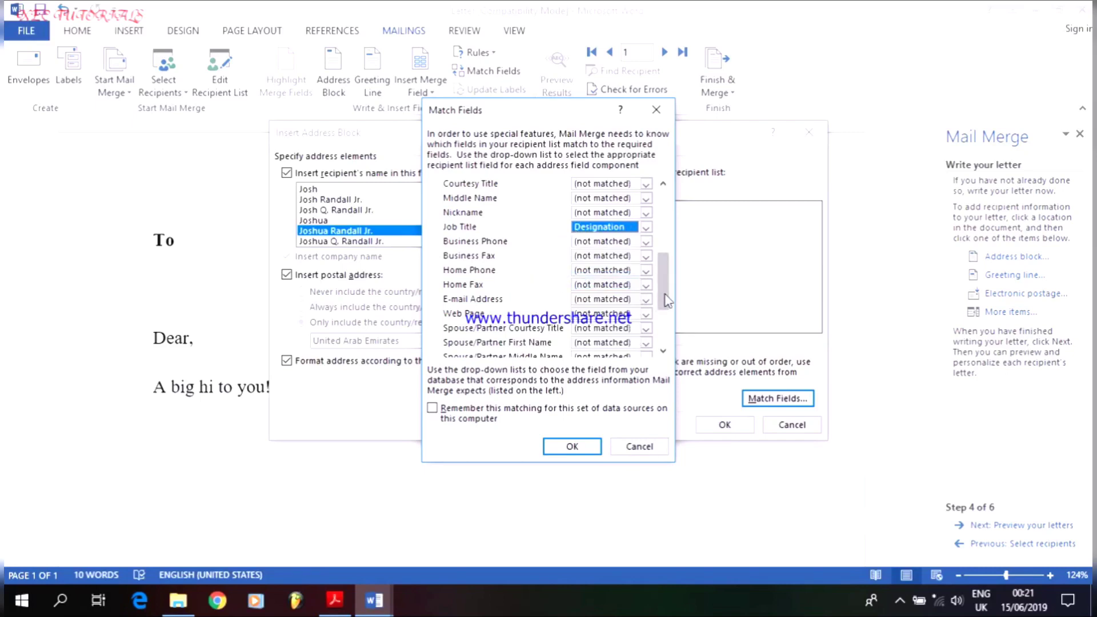
{"action": "left_click_drag", "start_coordinate": [660, 293], "coordinate": [658, 221]}
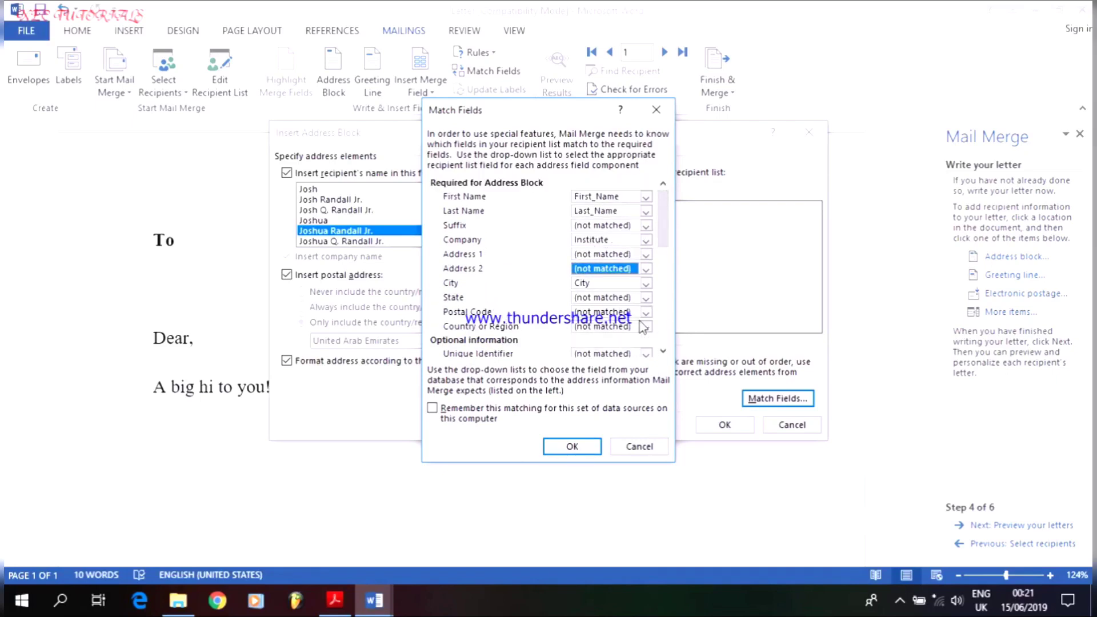
{"action": "left_click", "coordinate": [572, 446]}
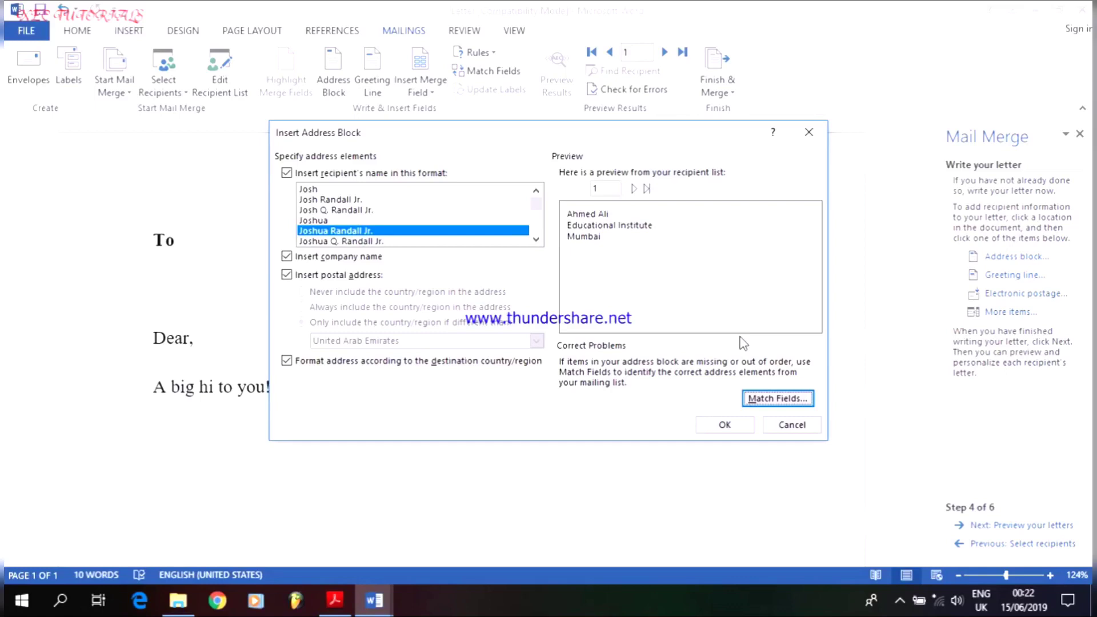
Step: Reopen the address block's field matching, match the optional Address 3 field to Designation, and apply it
{"action": "left_click", "coordinate": [773, 396]}
{"action": "left_click_drag", "start_coordinate": [663, 228], "coordinate": [661, 298]}
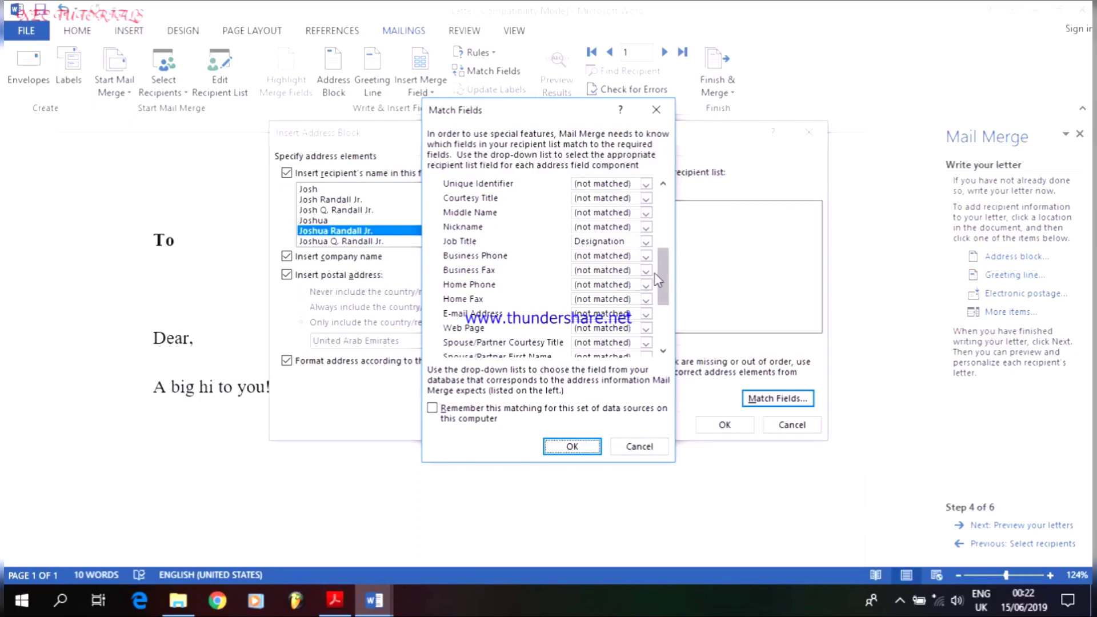
{"action": "left_click", "coordinate": [647, 243]}
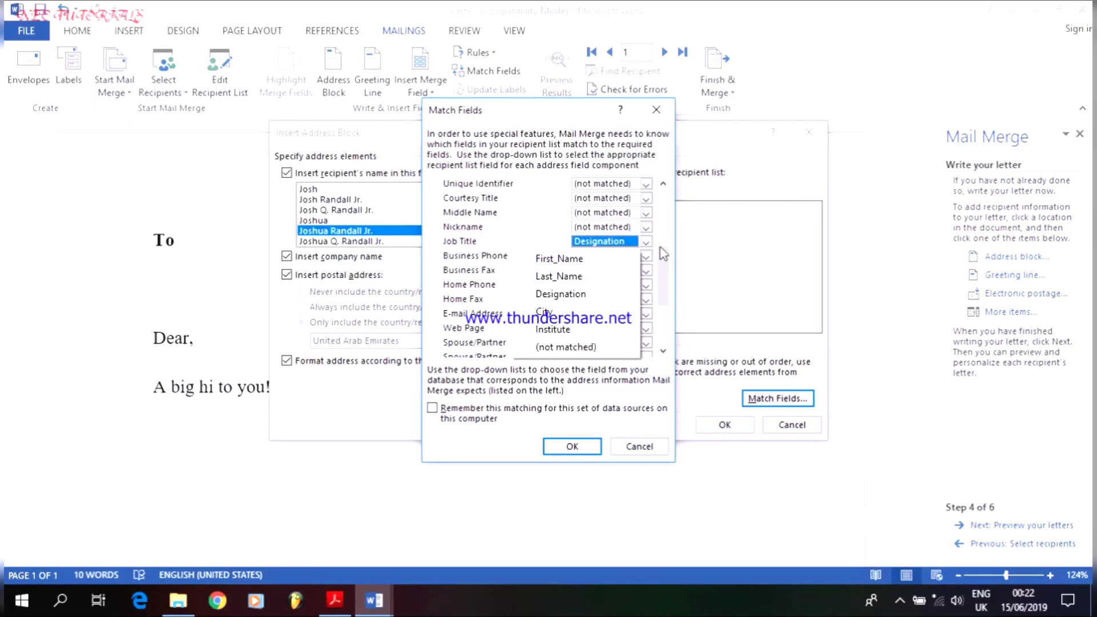
{"action": "left_click", "coordinate": [664, 297]}
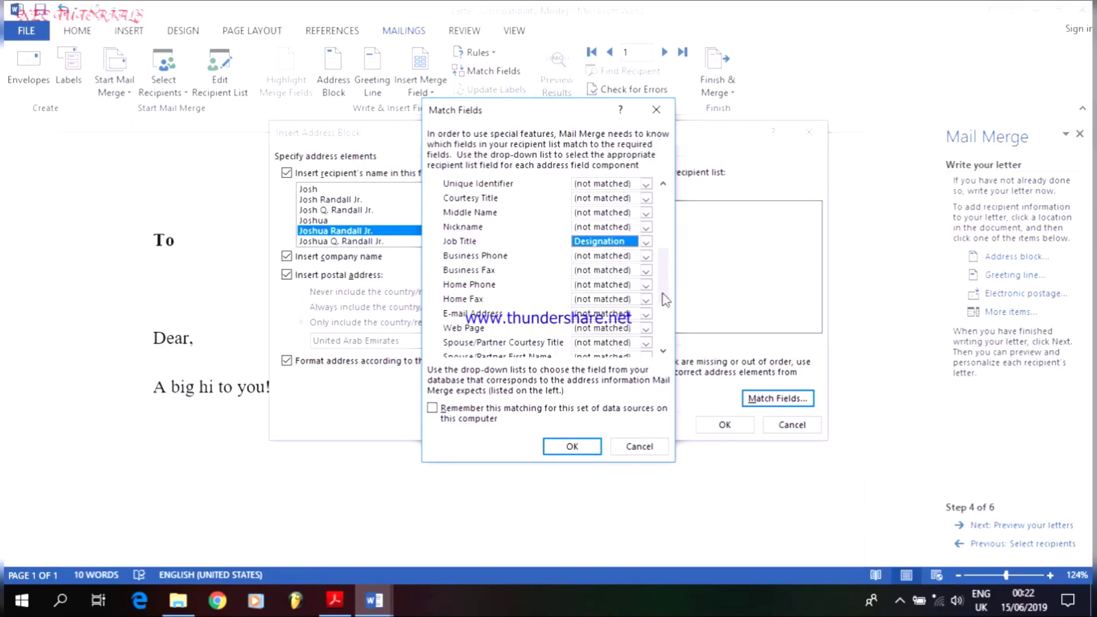
{"action": "left_click_drag", "start_coordinate": [664, 289], "coordinate": [663, 342]}
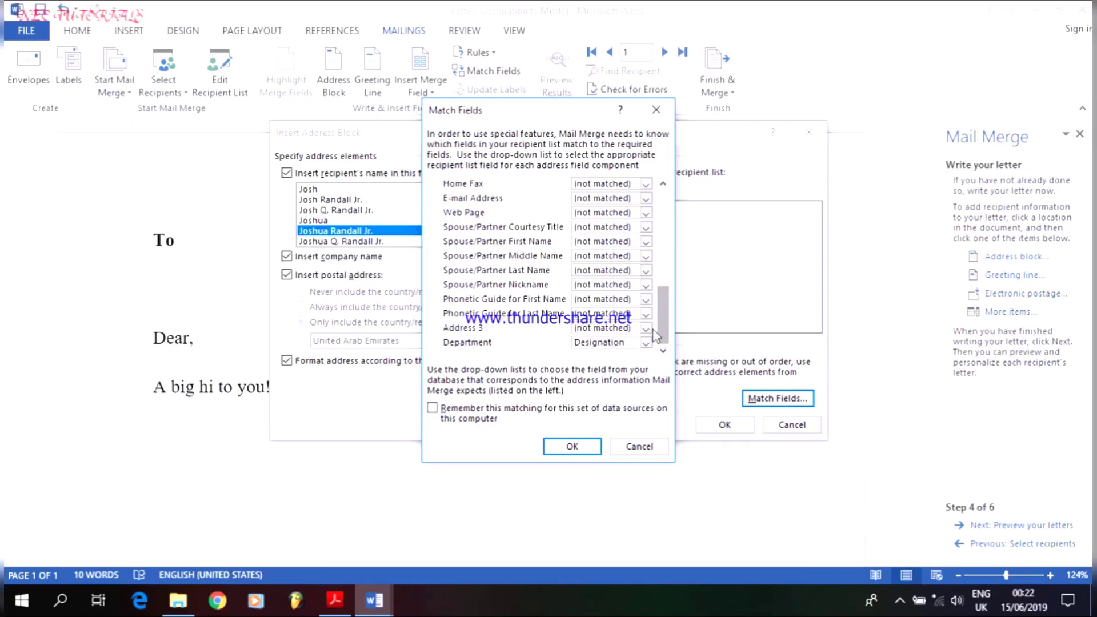
{"action": "left_click", "coordinate": [645, 329]}
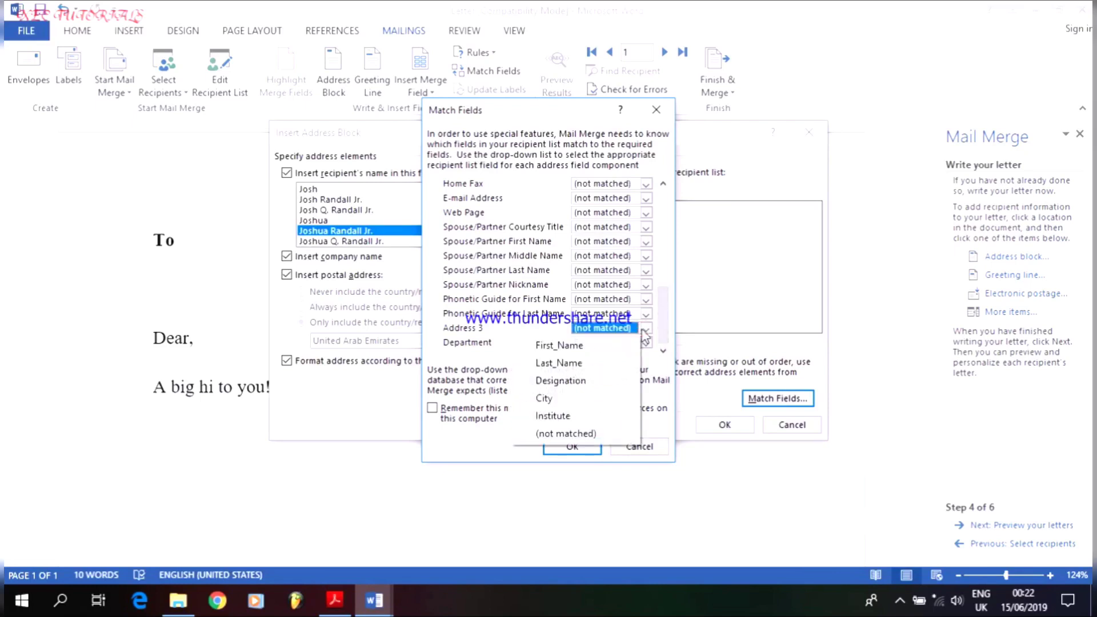
{"action": "left_click", "coordinate": [578, 382]}
{"action": "left_click", "coordinate": [572, 447]}
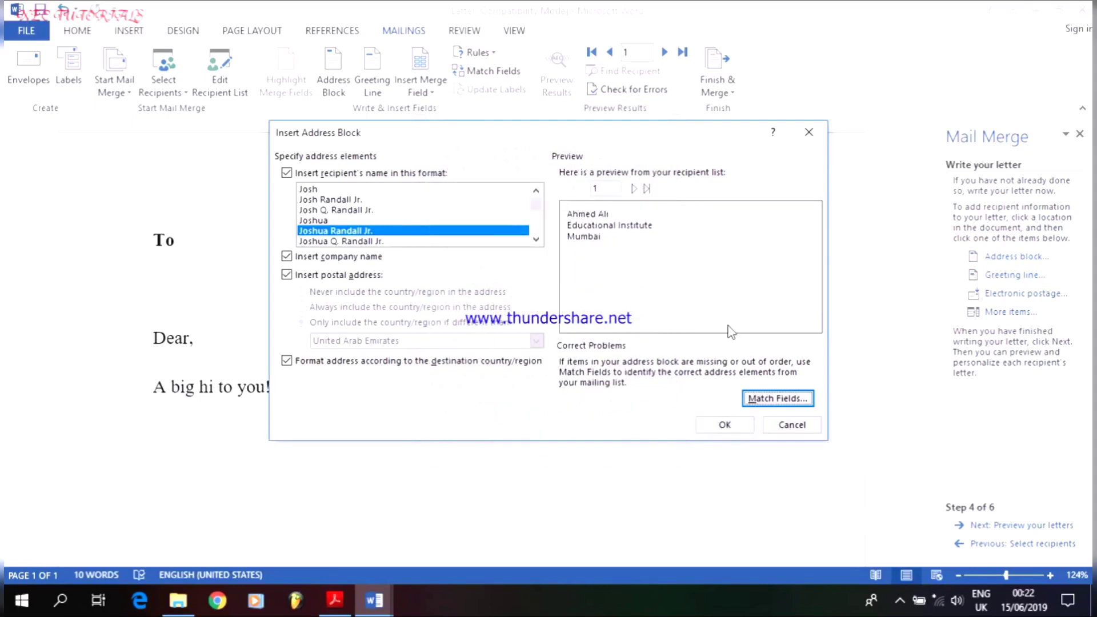
Step: Reopen the address block's field matching and set both Department and Address 3 to (not matched)
{"action": "left_click", "coordinate": [769, 400]}
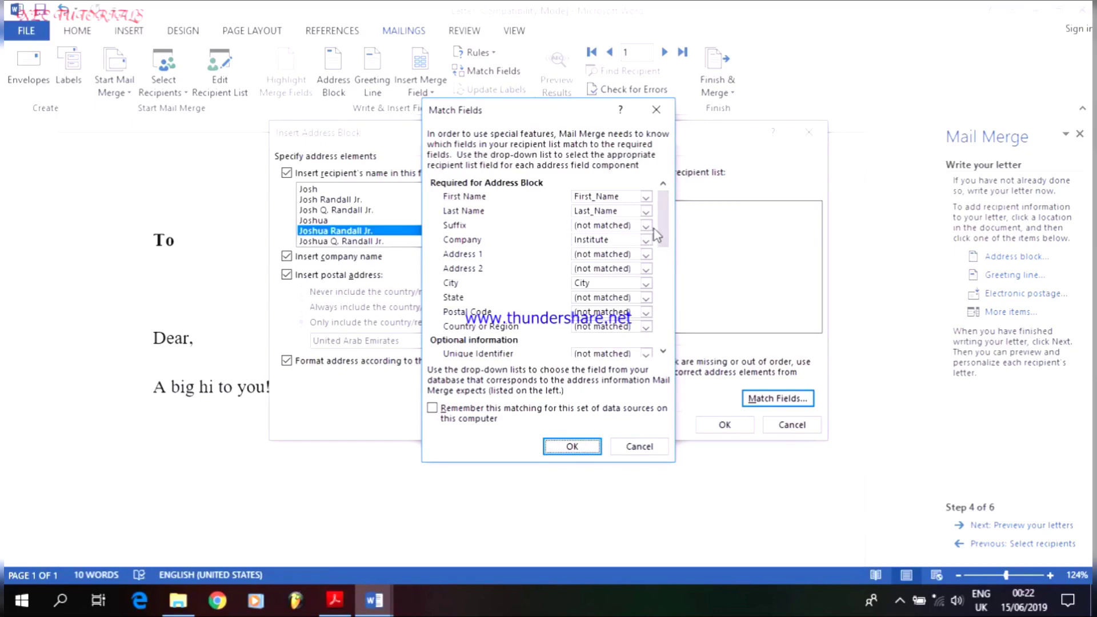
{"action": "left_click_drag", "start_coordinate": [665, 240], "coordinate": [663, 320]}
{"action": "left_click", "coordinate": [646, 345]}
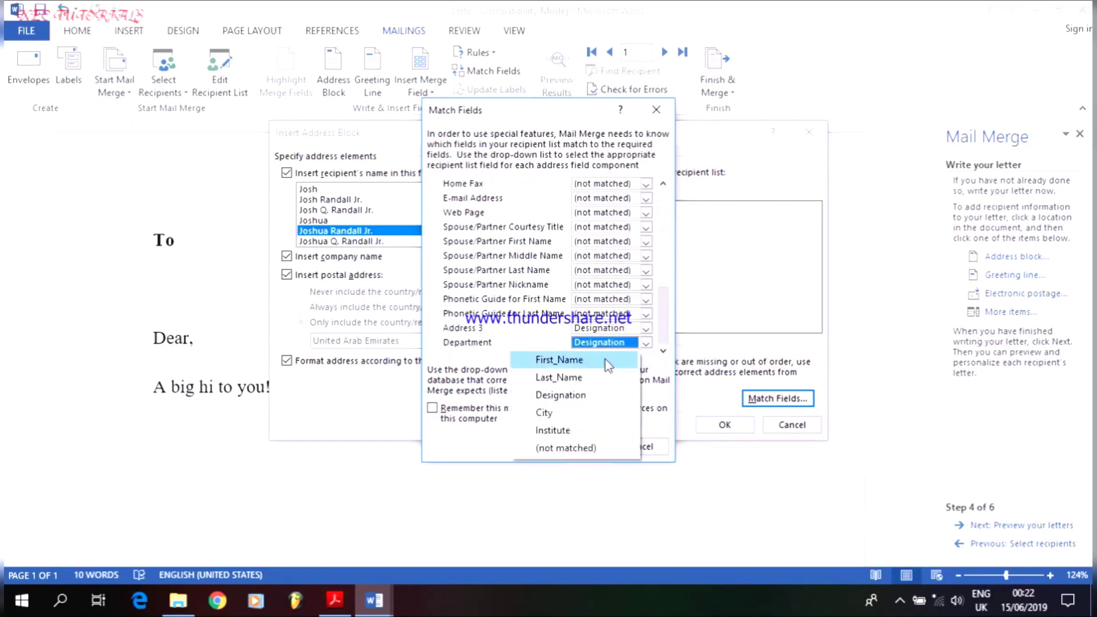
{"action": "left_click", "coordinate": [561, 449]}
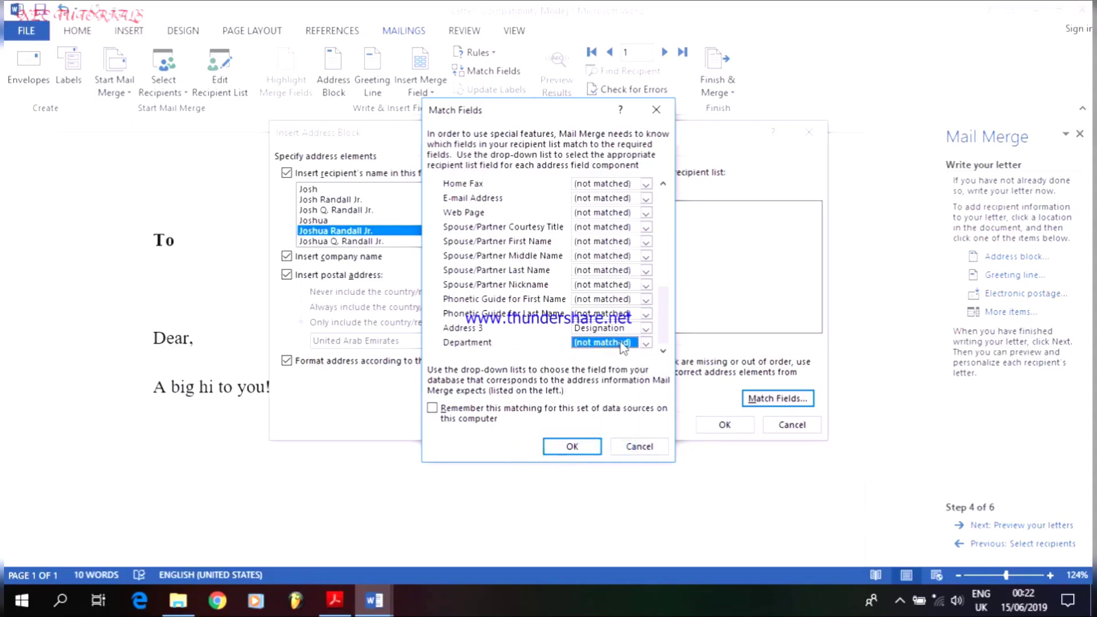
{"action": "left_click", "coordinate": [646, 328]}
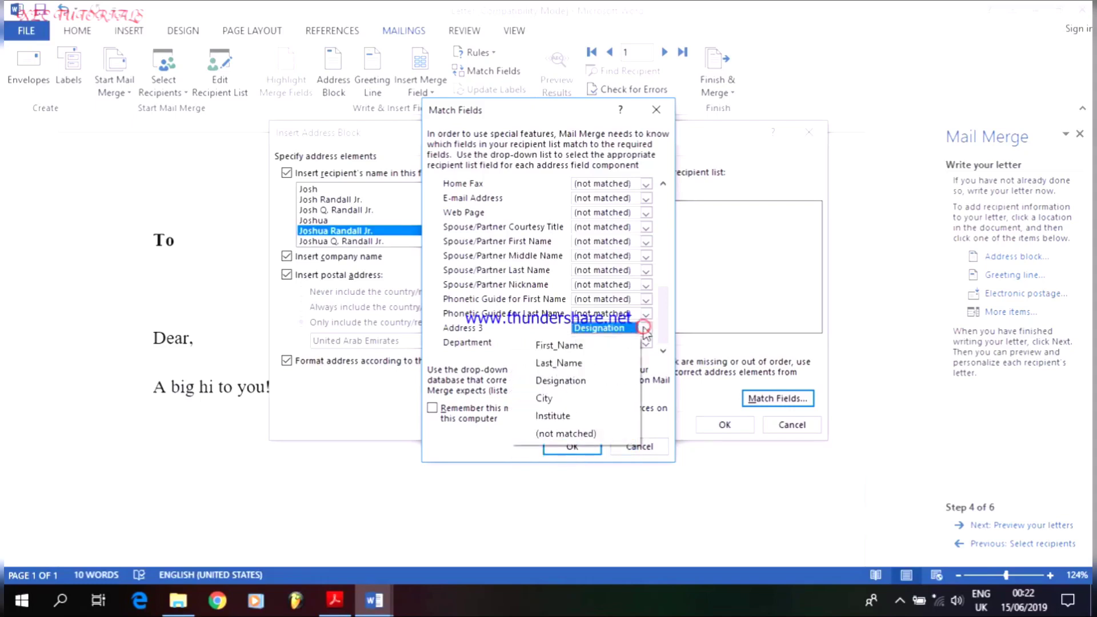
{"action": "left_click", "coordinate": [574, 422]}
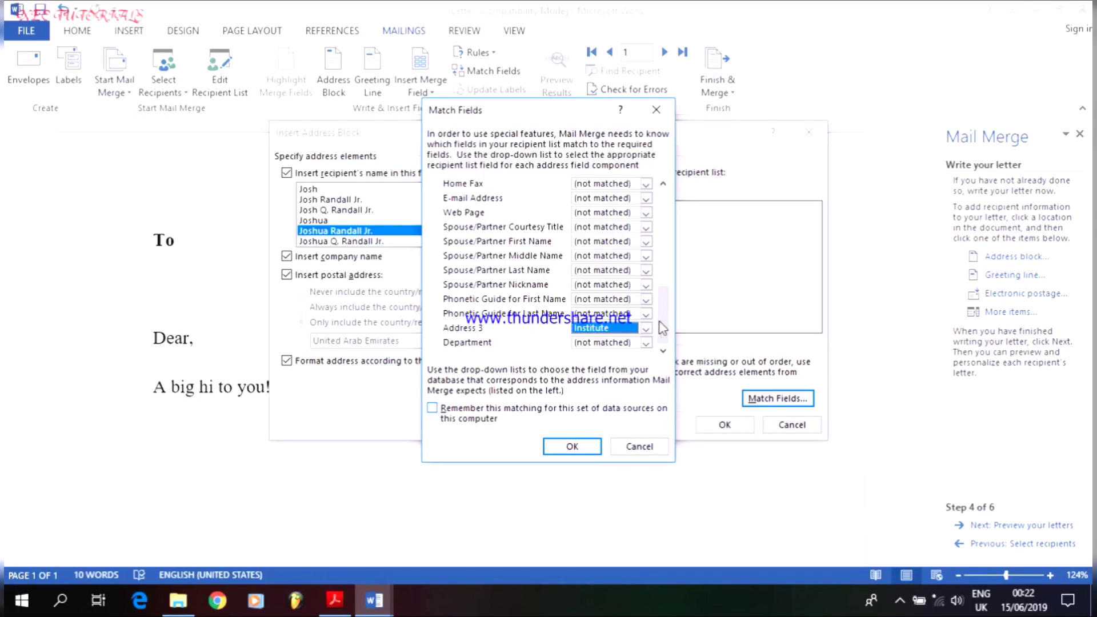
{"action": "left_click", "coordinate": [646, 329]}
{"action": "left_click", "coordinate": [577, 431]}
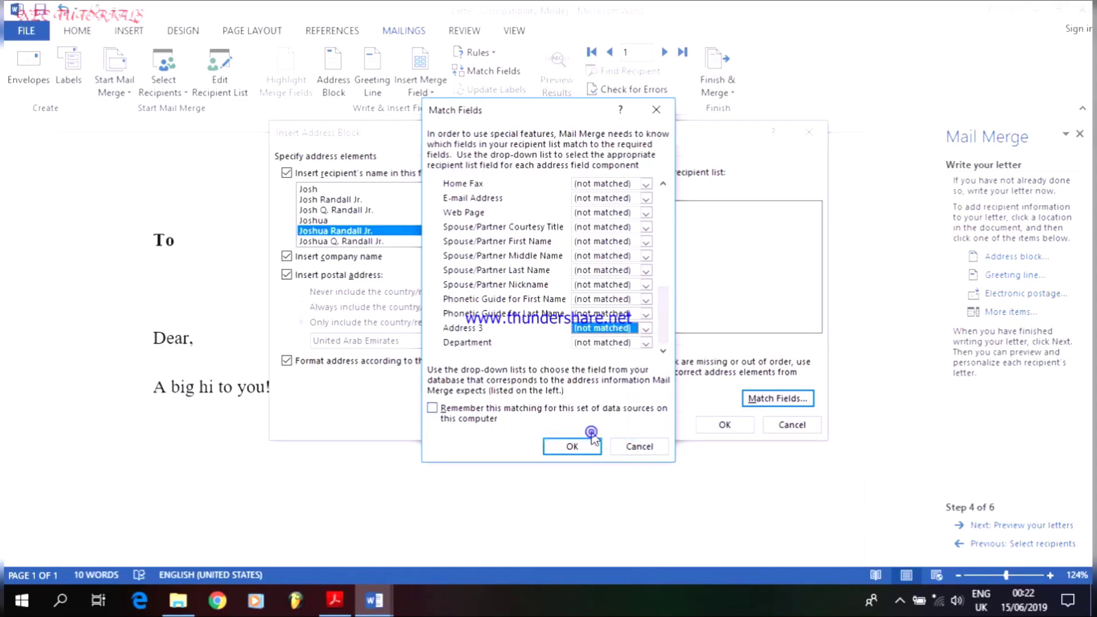
Step: Set the optional Job Title field to (not matched)
{"action": "left_click_drag", "start_coordinate": [662, 318], "coordinate": [666, 268]}
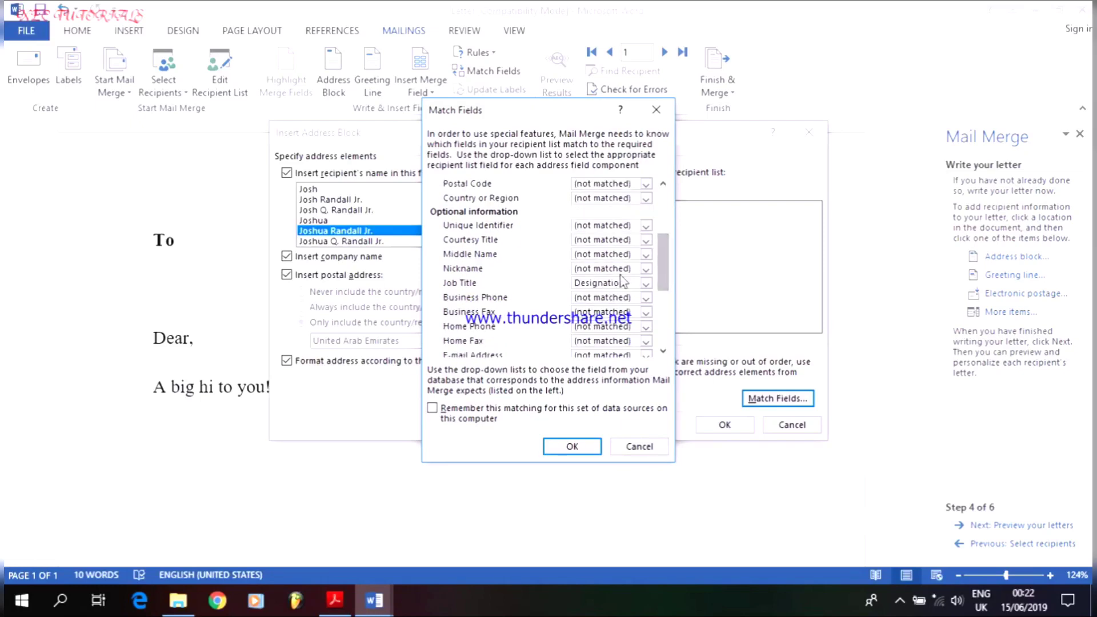
{"action": "left_click", "coordinate": [645, 286]}
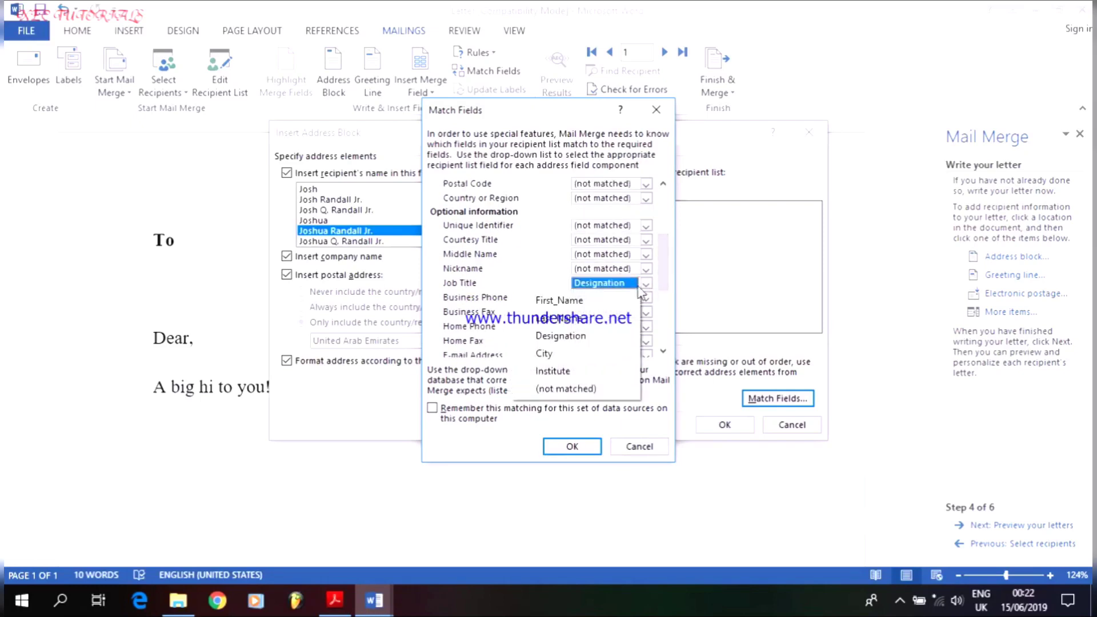
{"action": "left_click", "coordinate": [566, 388]}
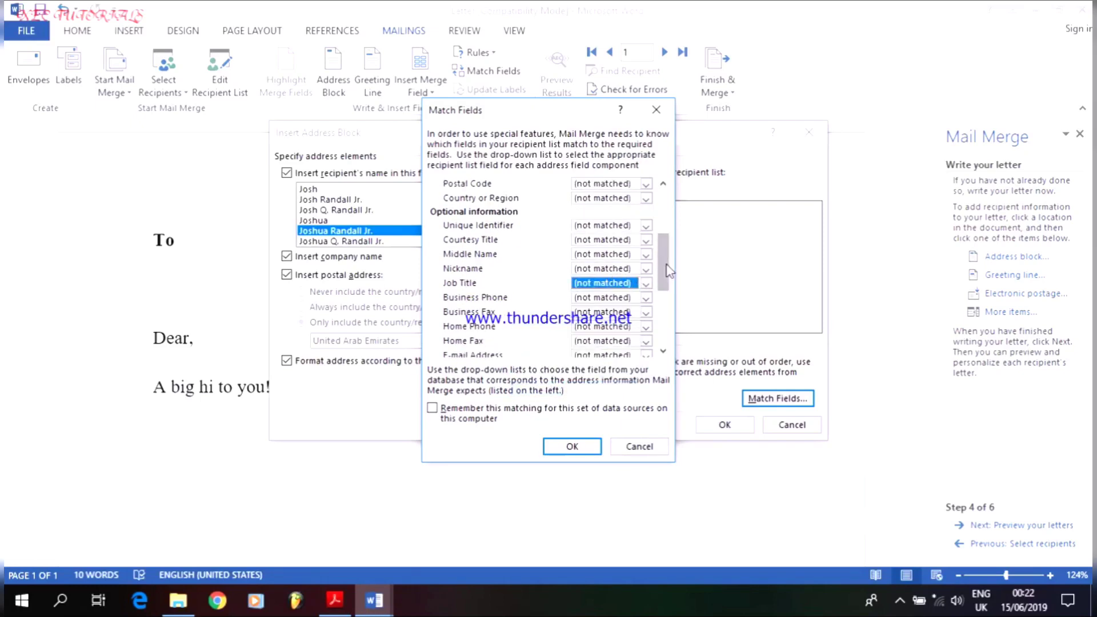
Step: Match the required State field to Designation, apply the matching, and insert the address block below "To" in the letter
{"action": "left_click_drag", "start_coordinate": [668, 266], "coordinate": [678, 220]}
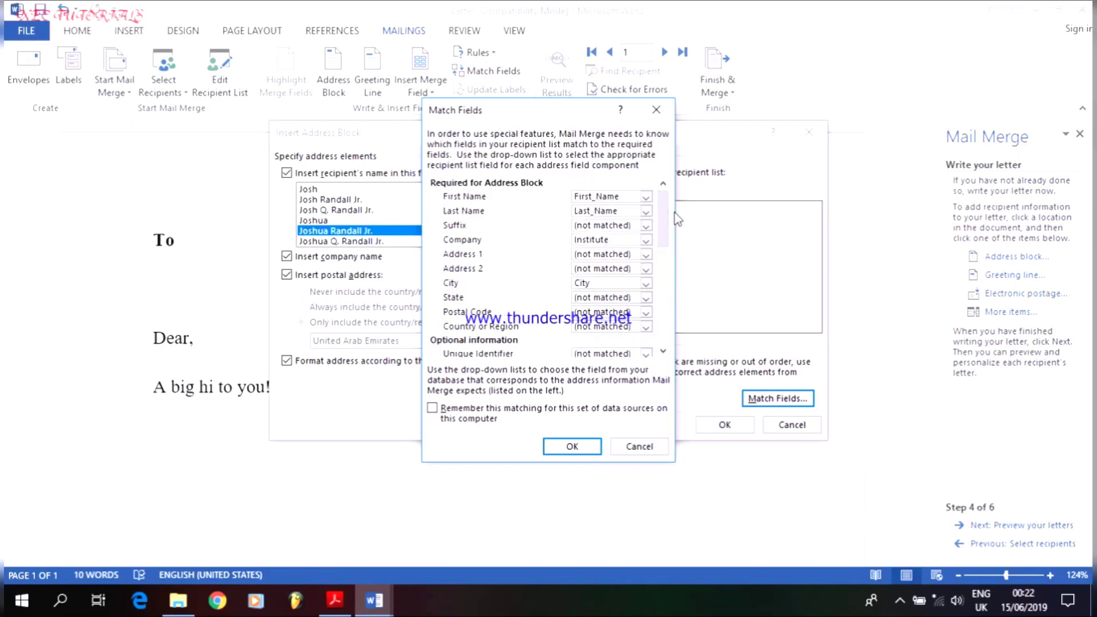
{"action": "left_click", "coordinate": [646, 298]}
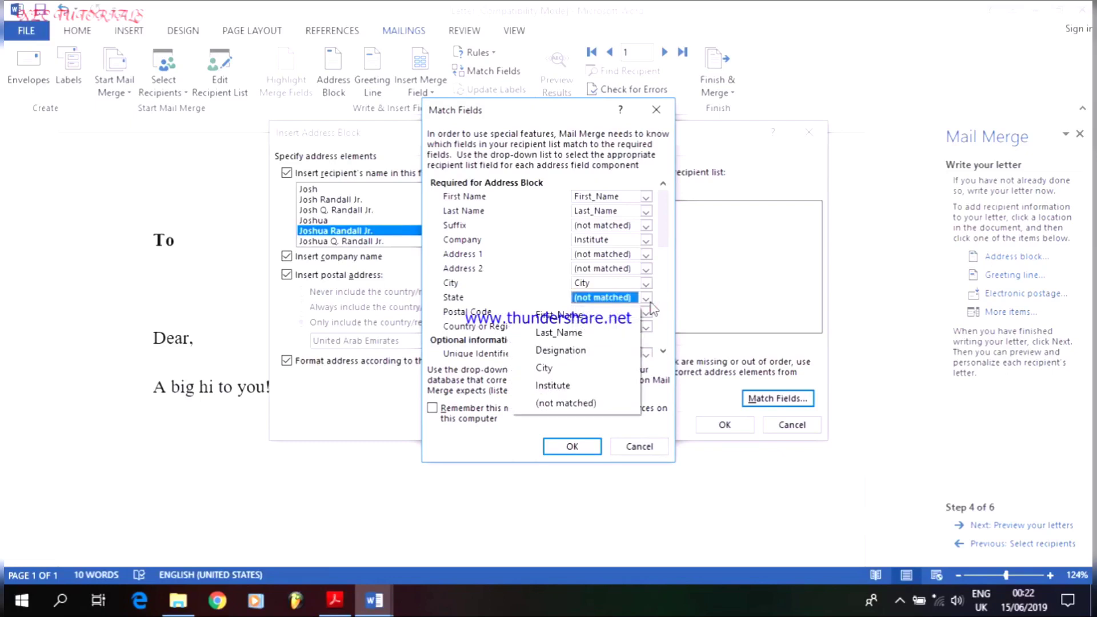
{"action": "left_click", "coordinate": [576, 350]}
{"action": "left_click", "coordinate": [566, 446]}
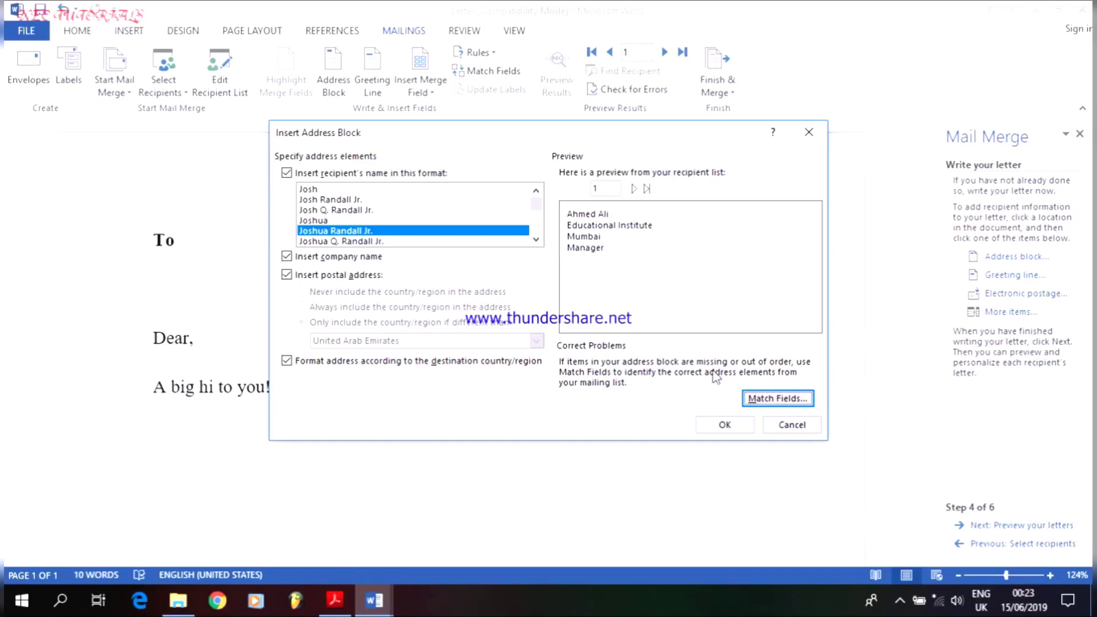
{"action": "left_click", "coordinate": [724, 425]}
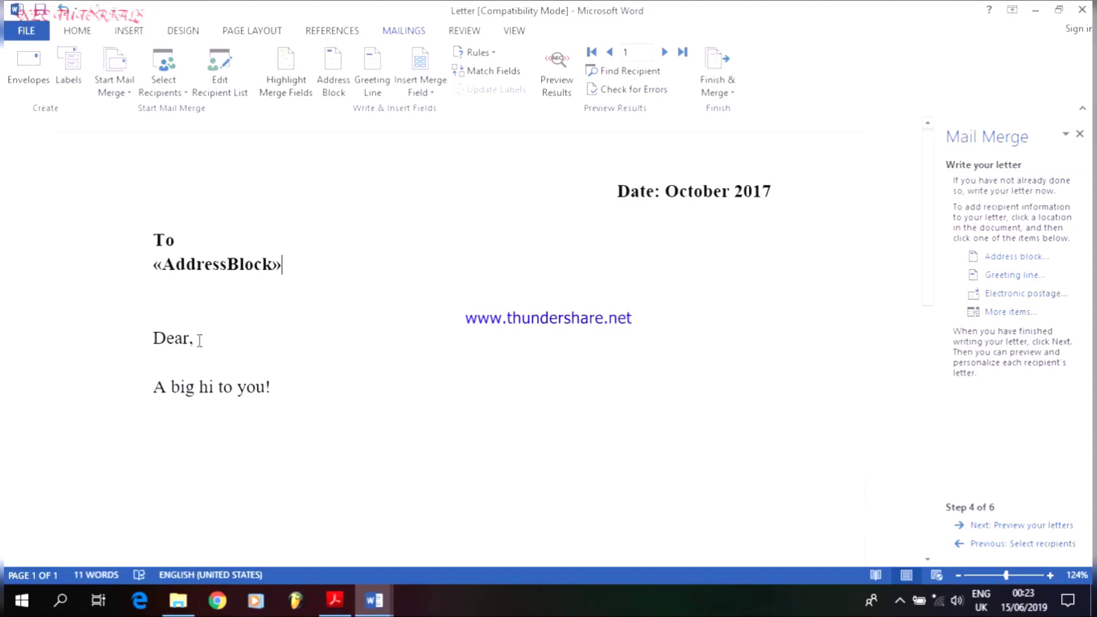
Step: Preview the merged letters from recipient 1 through recipient 5 and proceed to the Complete the merge stage
{"action": "left_click", "coordinate": [1017, 526]}
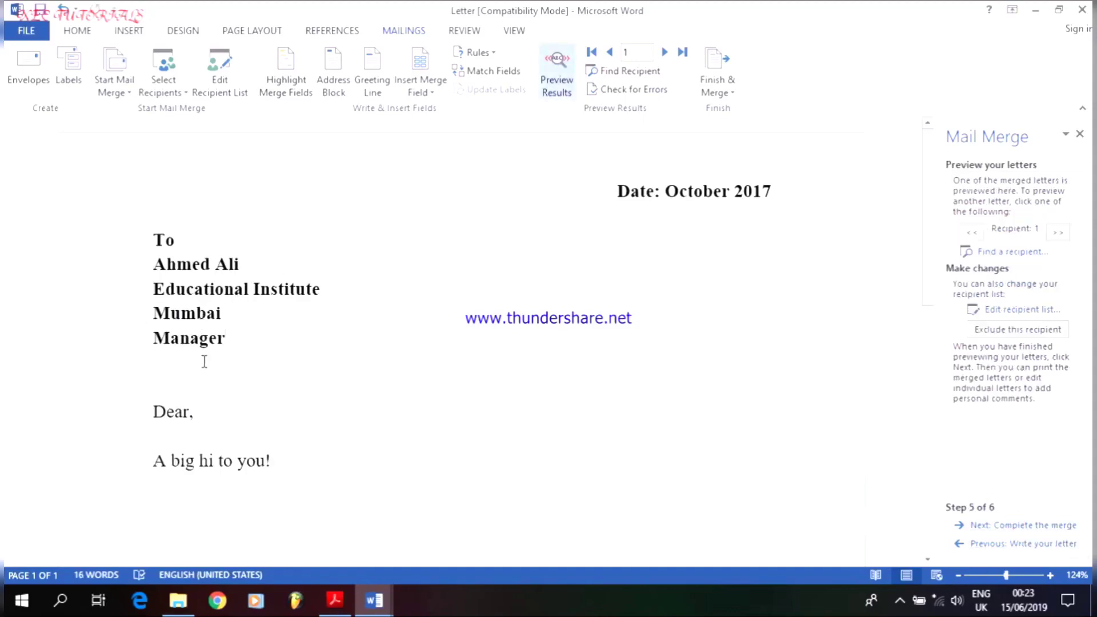
{"action": "left_click", "coordinate": [1056, 234]}
{"action": "left_click", "coordinate": [1055, 234]}
{"action": "left_click", "coordinate": [1055, 234]}
{"action": "left_click", "coordinate": [1055, 235]}
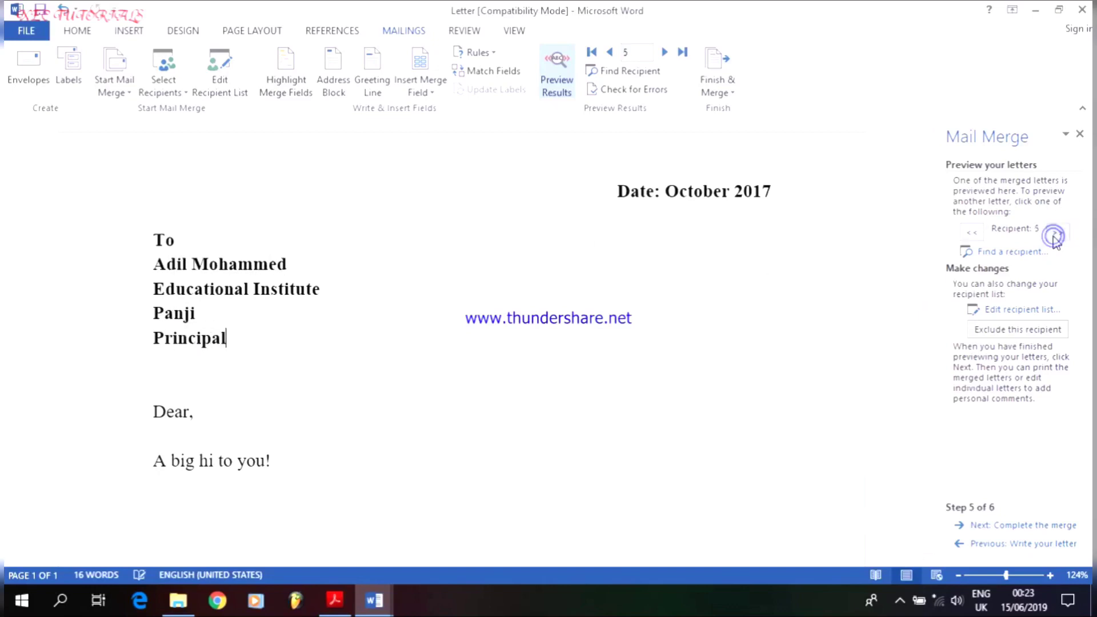
{"action": "left_click", "coordinate": [1017, 525]}
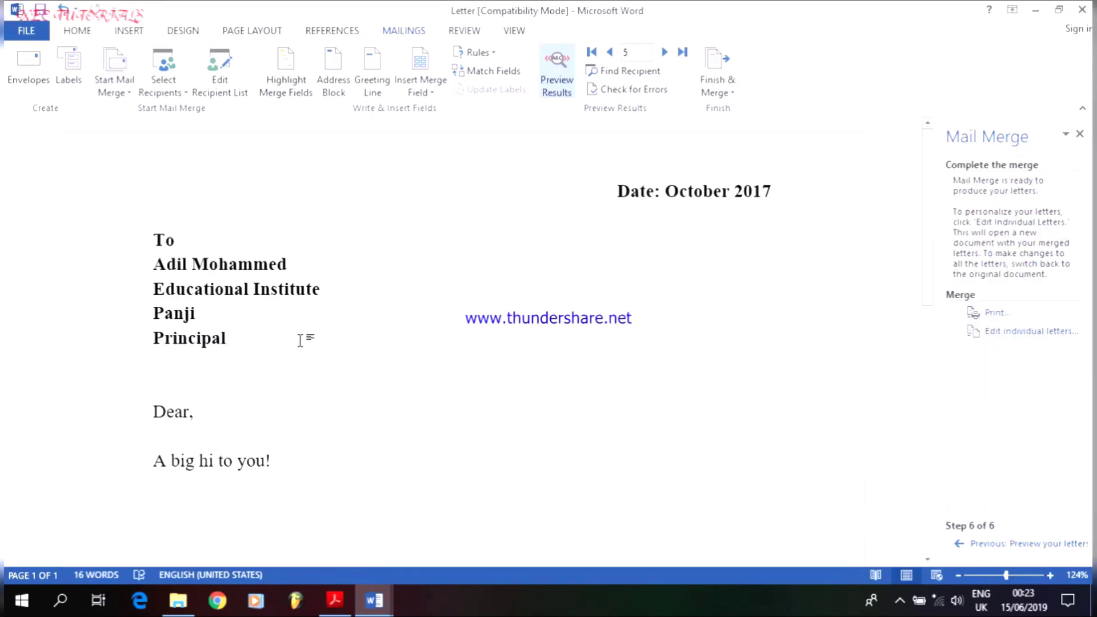
{"action": "left_click", "coordinate": [264, 381]}
{"action": "key", "text": "ctrl+shift+Up"}
{"action": "key", "text": "ctrl+shift+Up"}
{"action": "key", "text": "ctrl+shift+Up"}
{"action": "key", "text": "ctrl+shift+Up"}
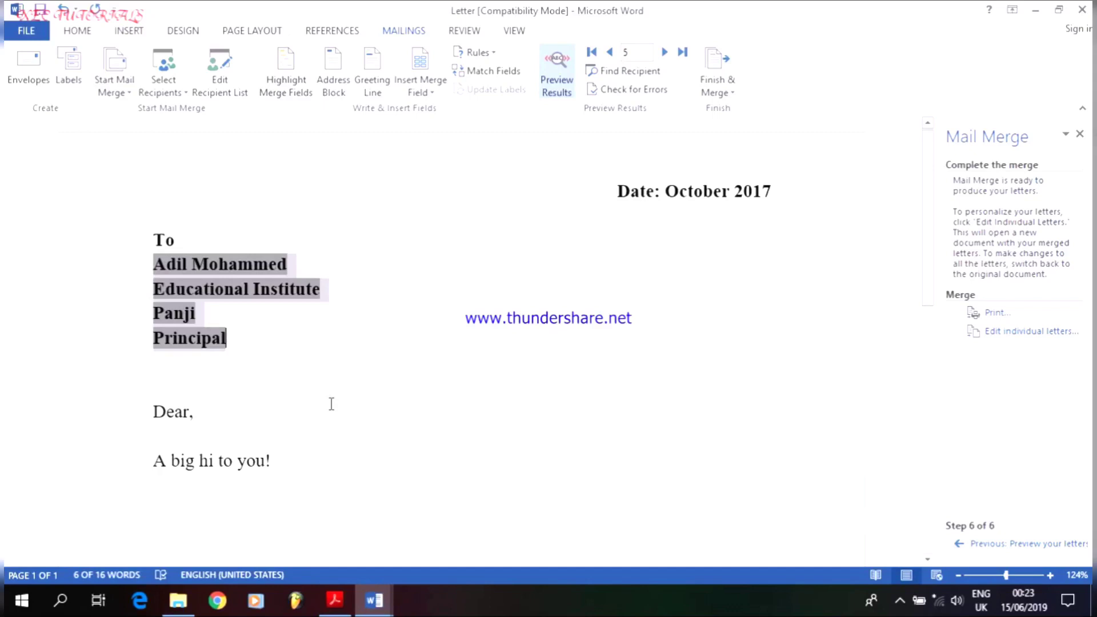
{"action": "left_click", "coordinate": [204, 410]}
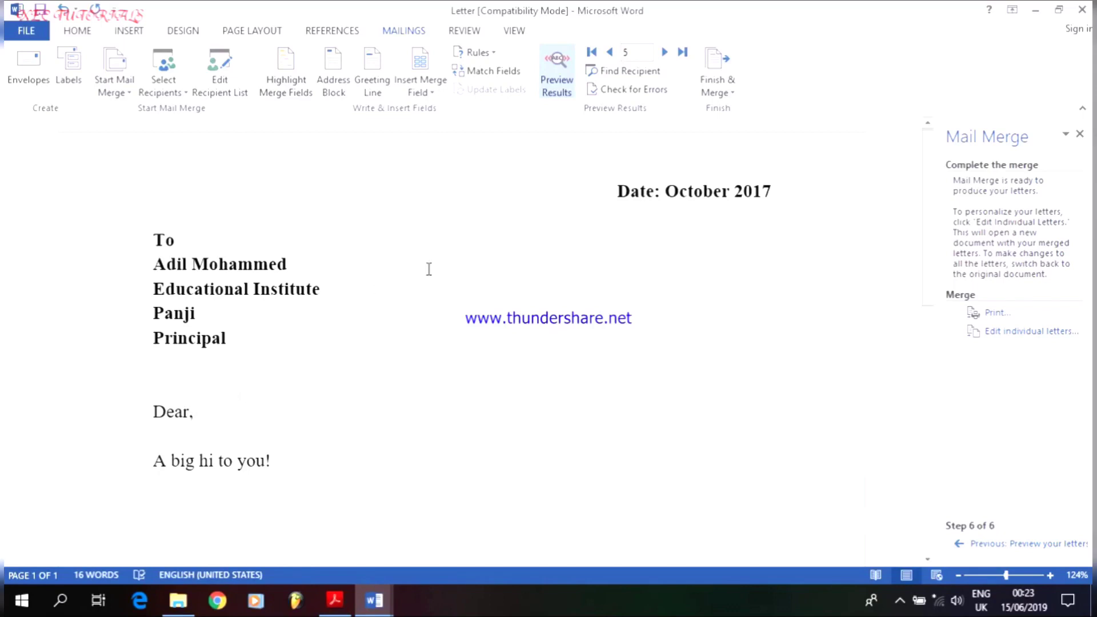
Step: Minimise the letter, switch to the Data Source Word document, and close it
{"action": "left_click", "coordinate": [1035, 10]}
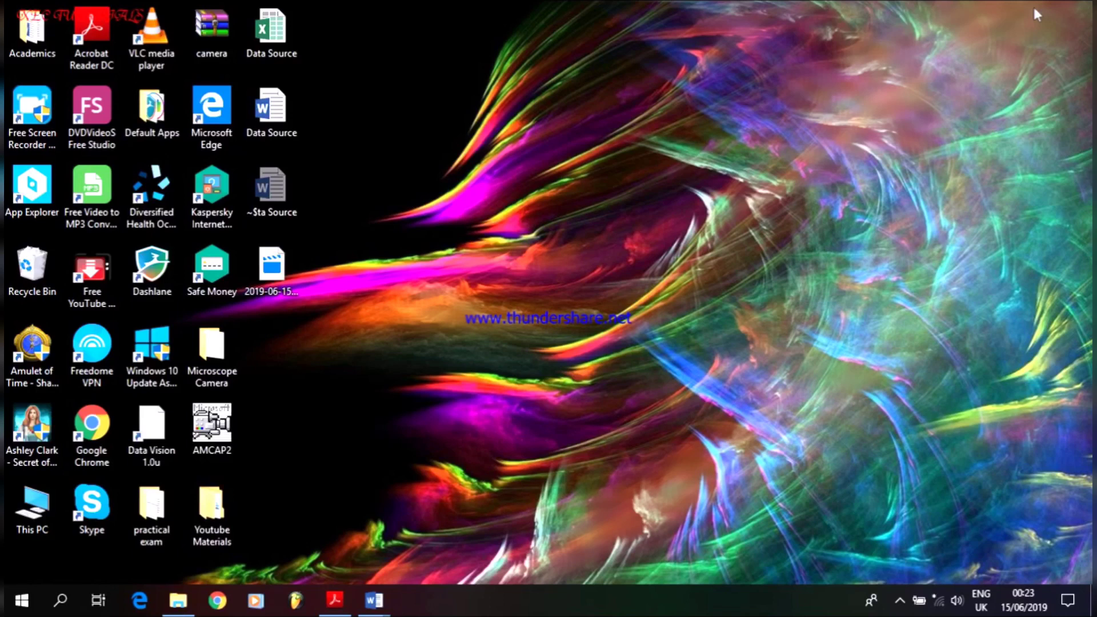
{"action": "left_click", "coordinate": [375, 600]}
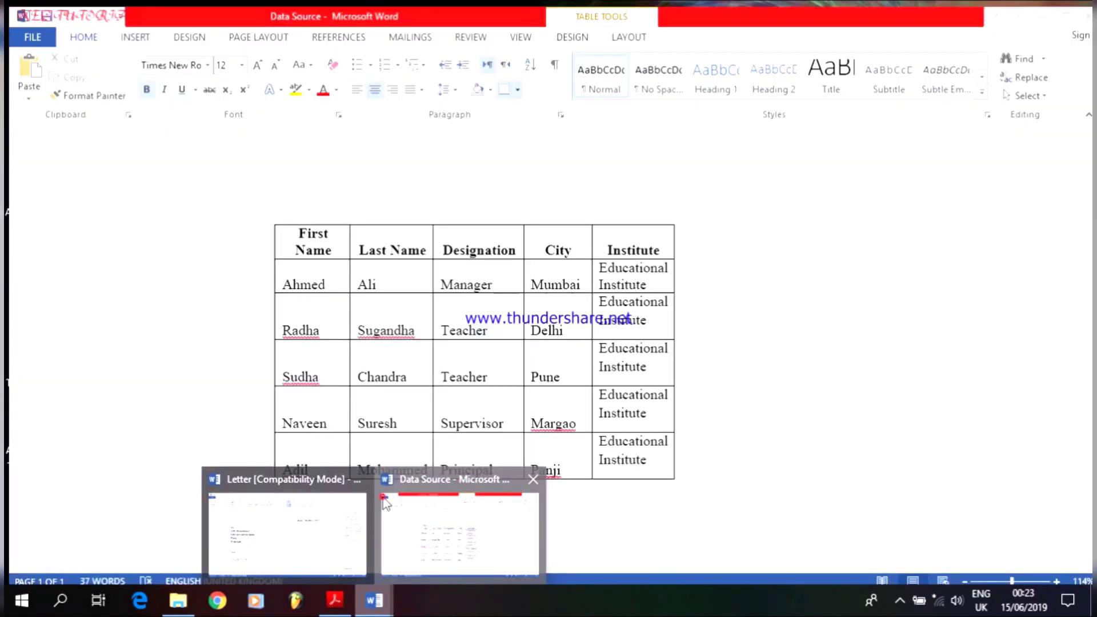
{"action": "left_click", "coordinate": [460, 534]}
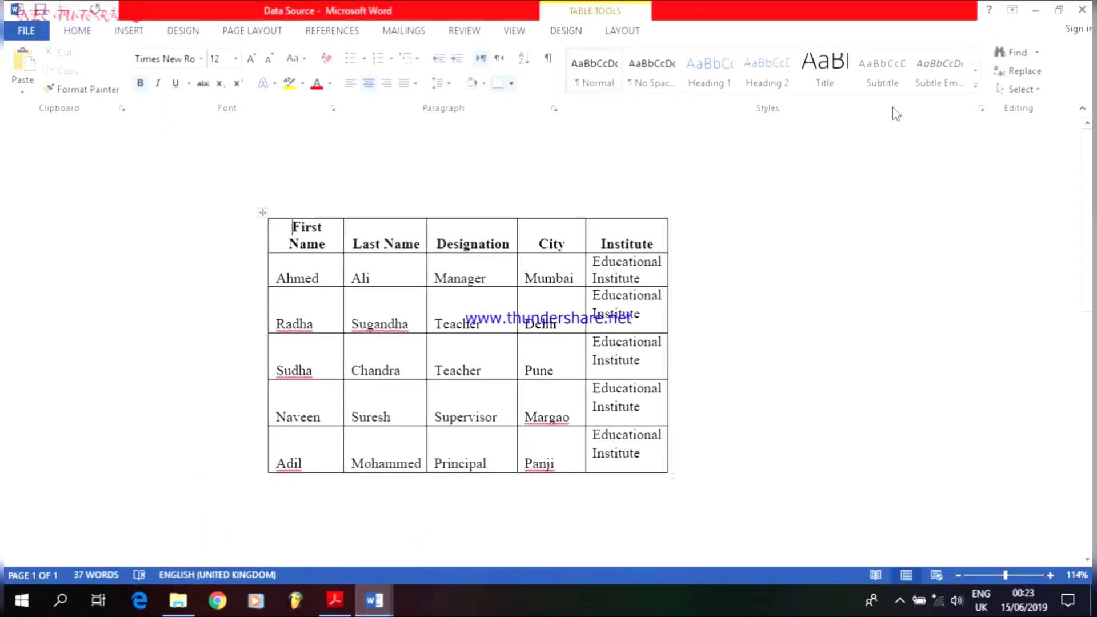
{"action": "left_click", "coordinate": [1085, 10]}
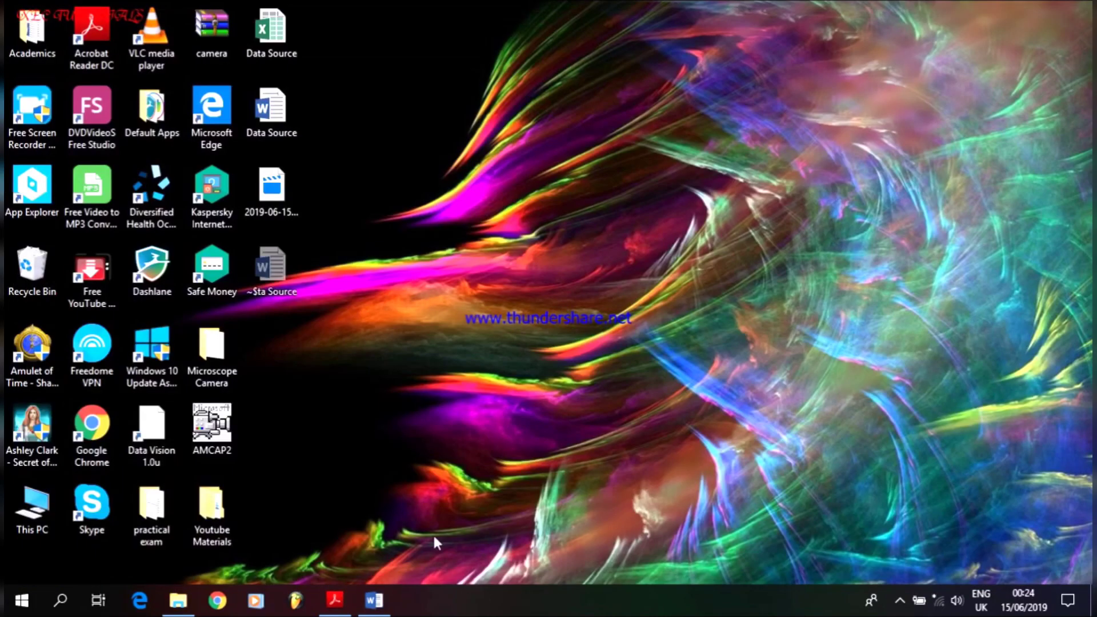
Step: Return to the letter, close it without saving the changes, and exit Word
{"action": "left_click", "coordinate": [377, 601]}
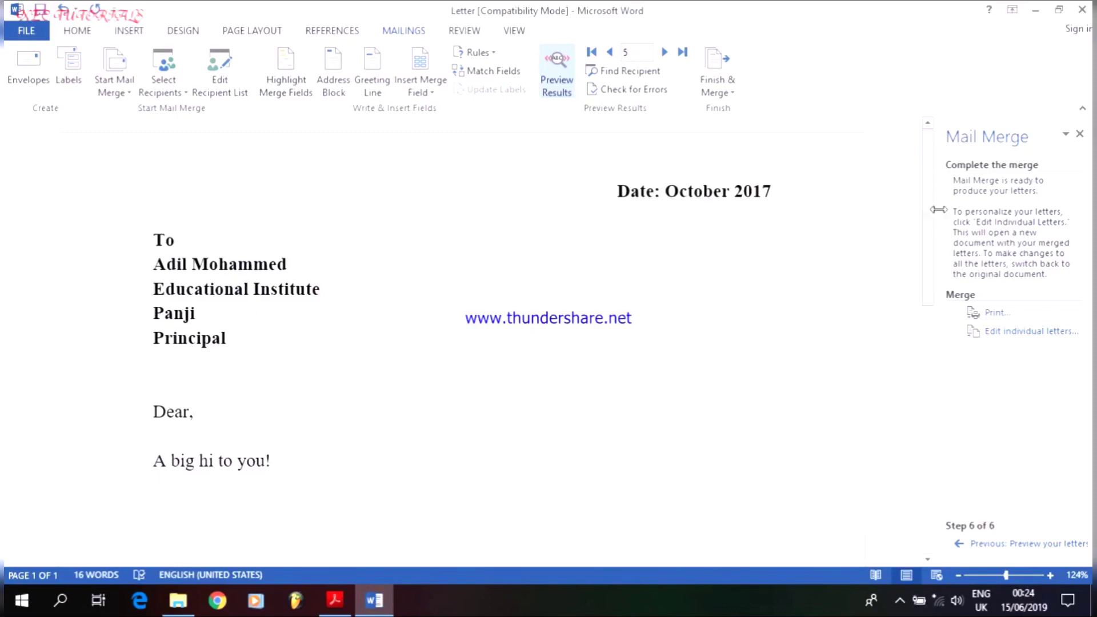
{"action": "left_click", "coordinate": [1082, 9]}
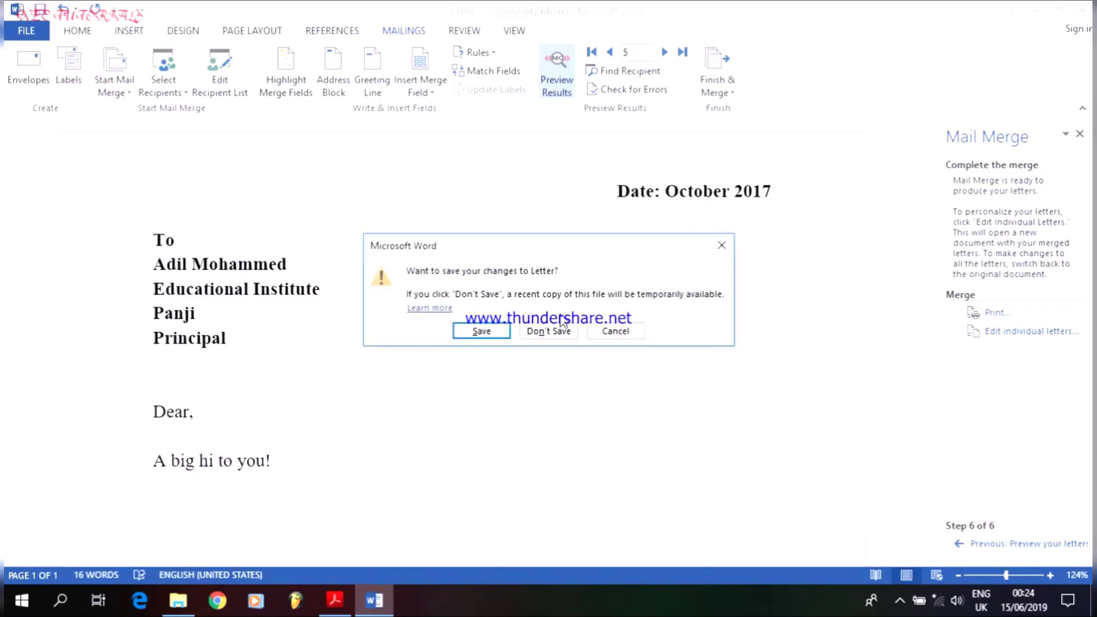
{"action": "left_click", "coordinate": [549, 332]}
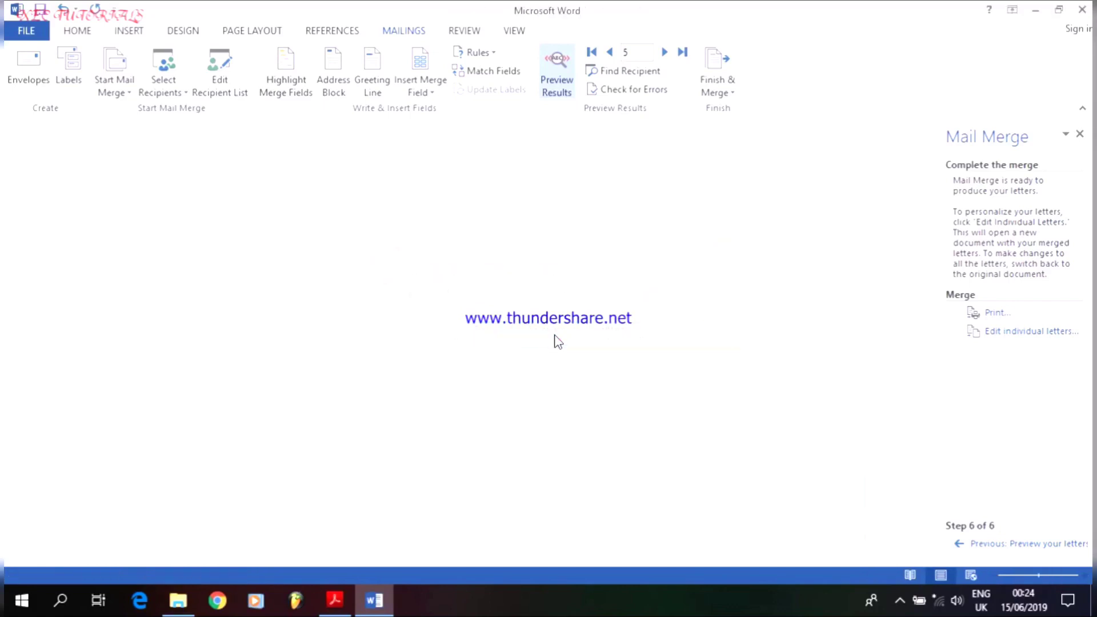
{"action": "left_click", "coordinate": [1085, 9]}
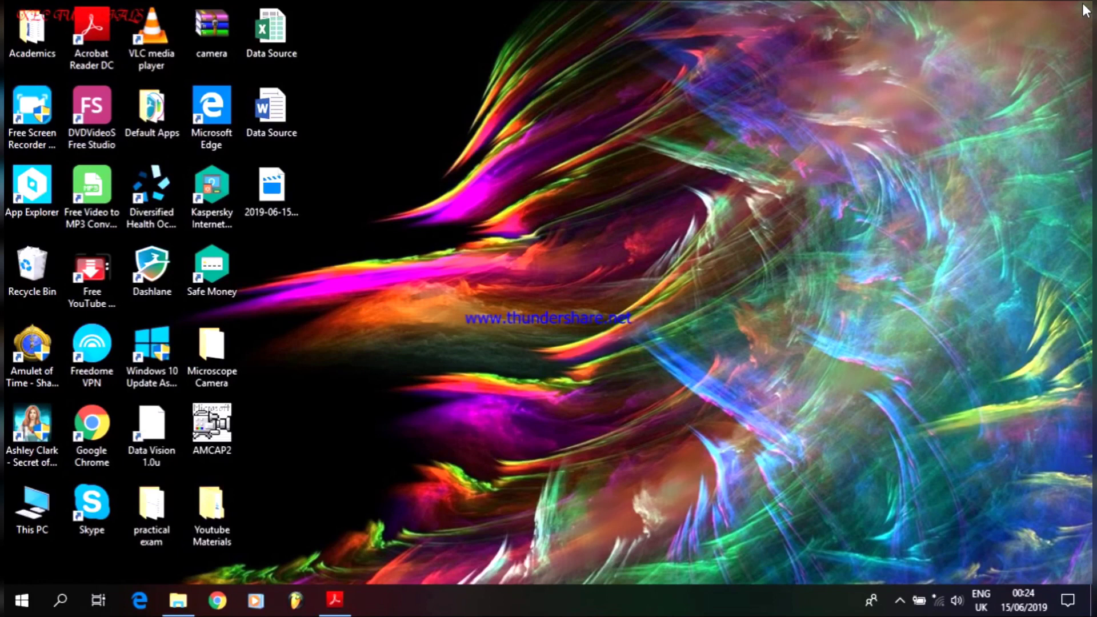
{"action": "right_click", "coordinate": [642, 118]}
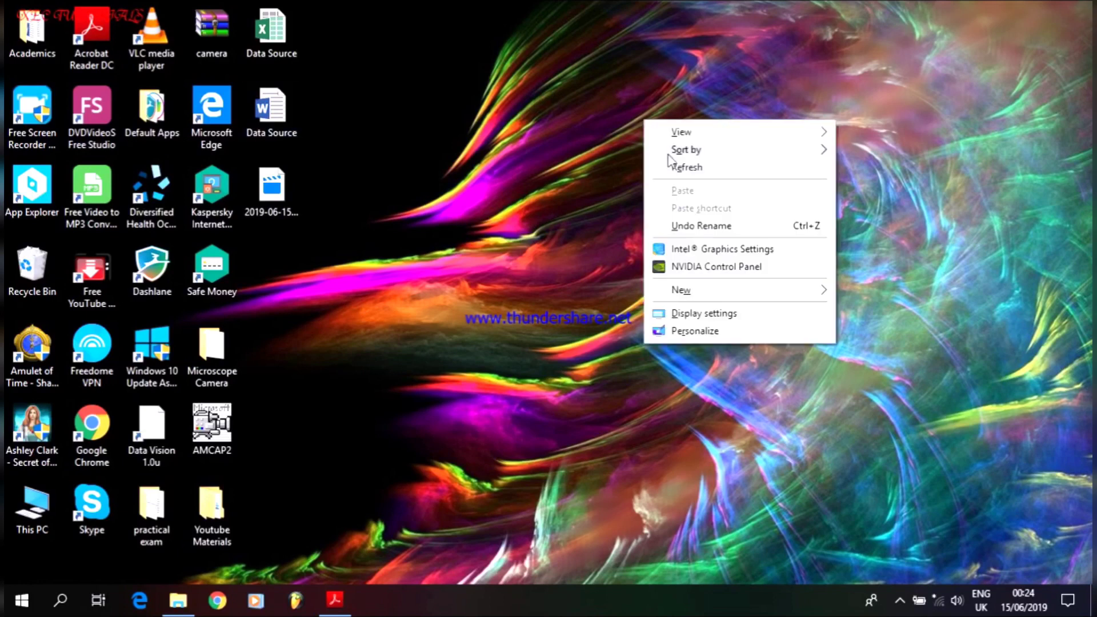
{"action": "left_click", "coordinate": [679, 167]}
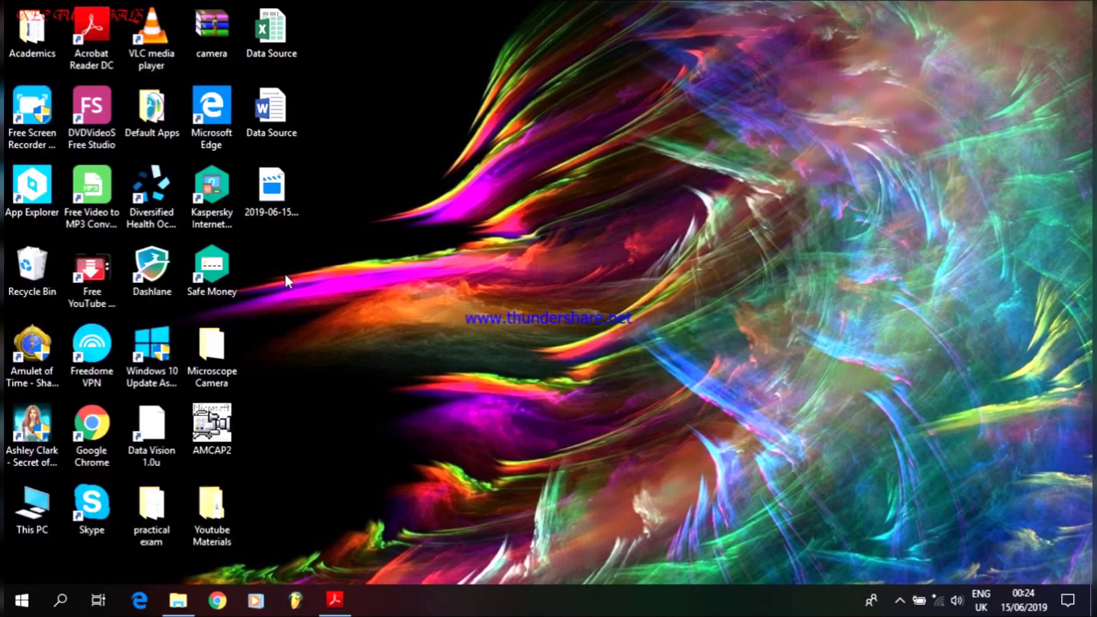